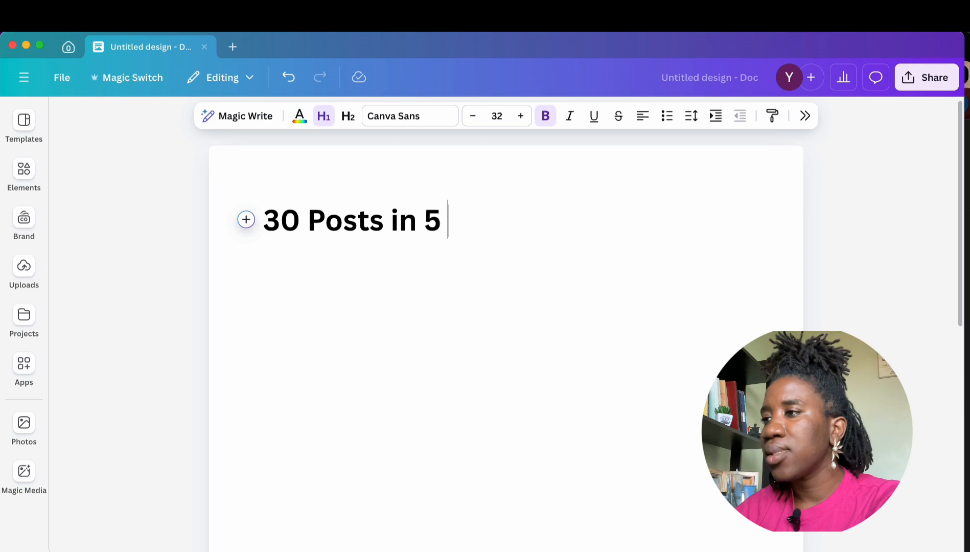
- Complete the heading as "30 Posts in 5 minutes for my small business" and add the label "Prompt:" on a new line below it
type("r m")
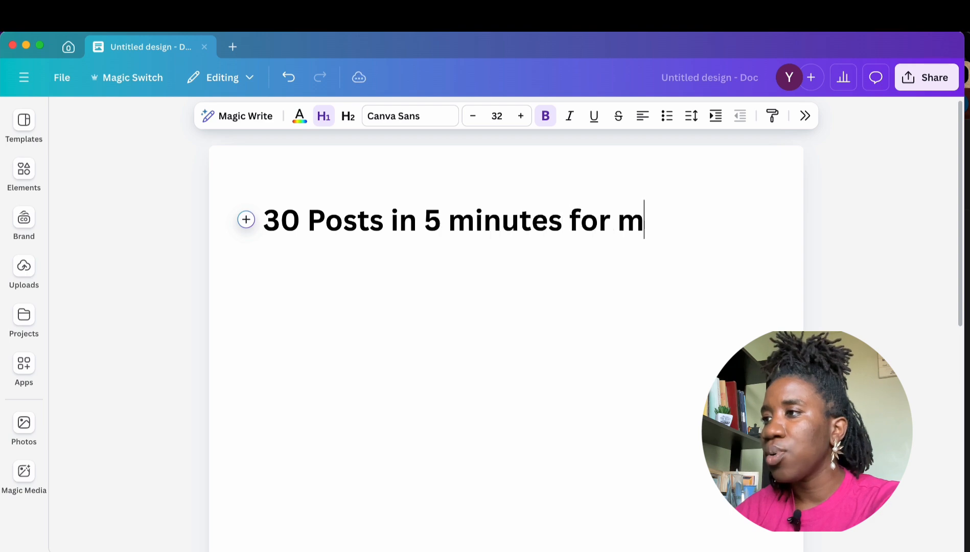
type("y small business")
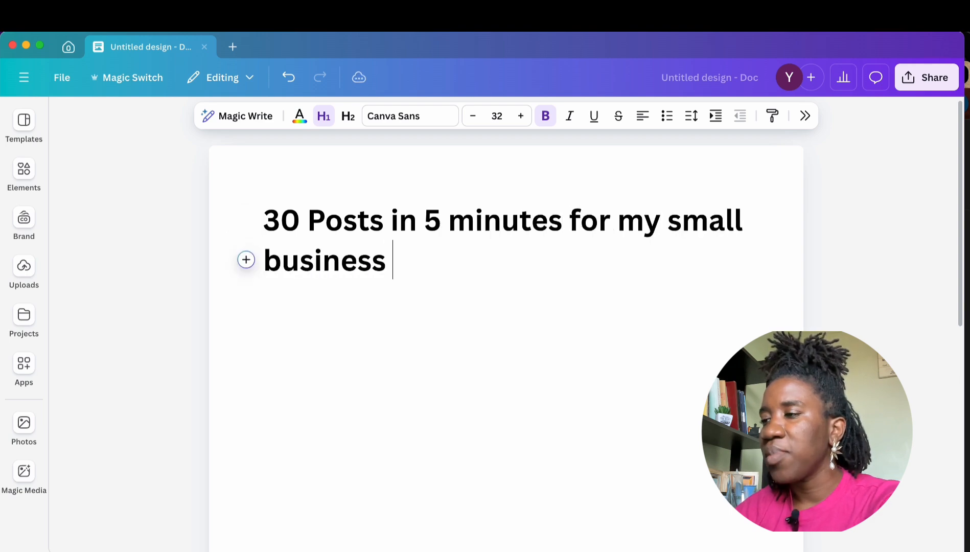
key("Return")
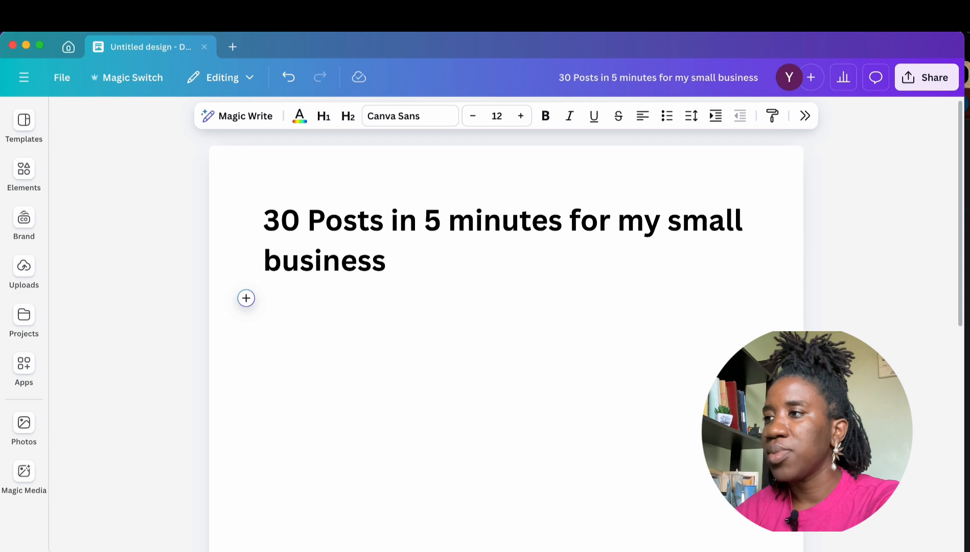
type("Prompt:")
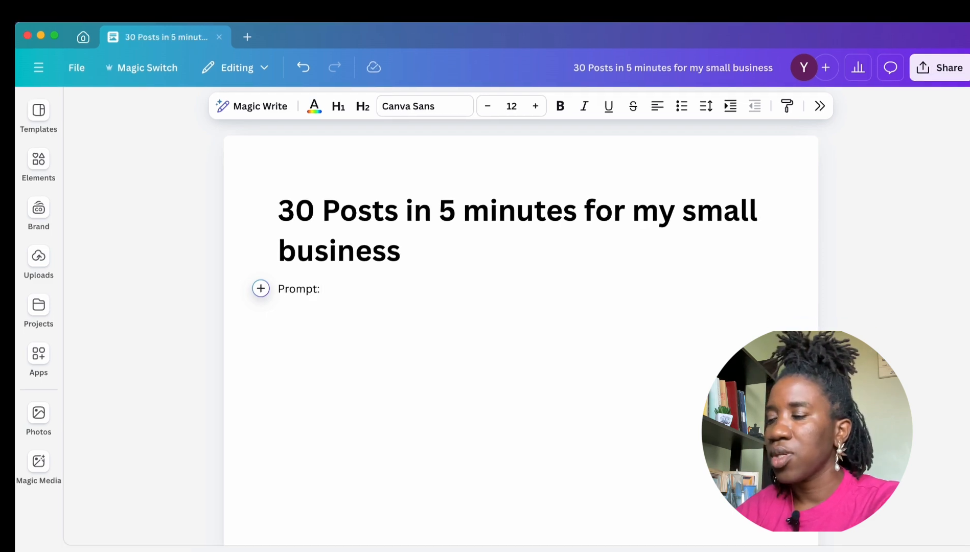
type(" G")
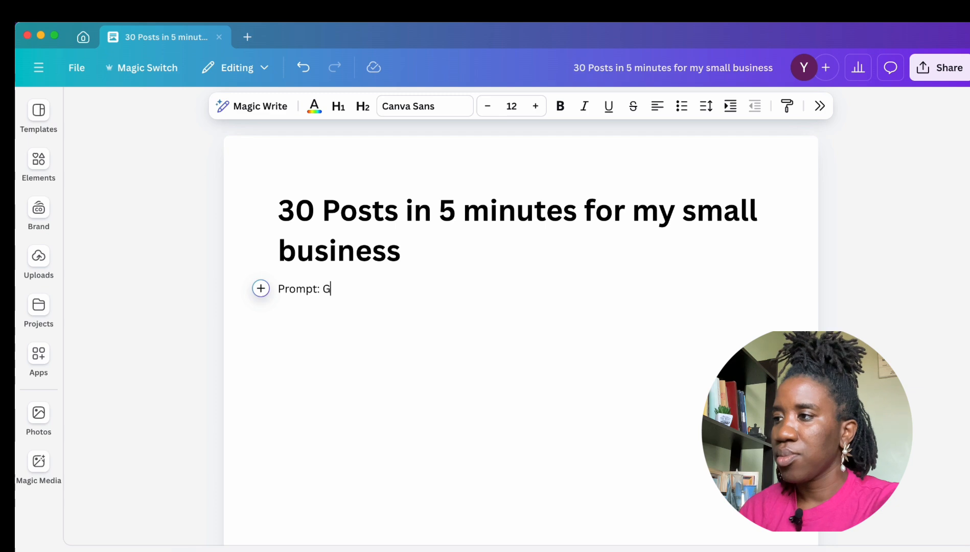
type("enerate a list of")
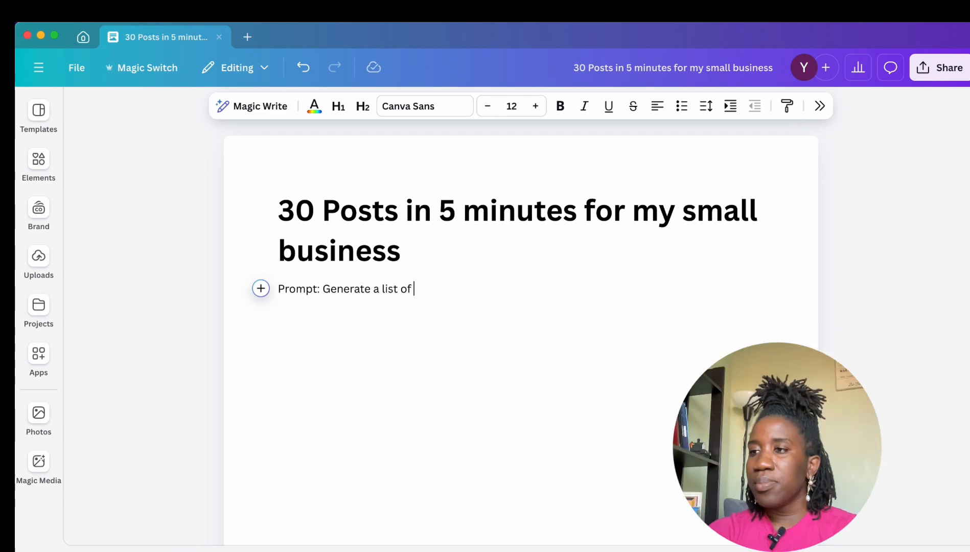
type(" 30 conten")
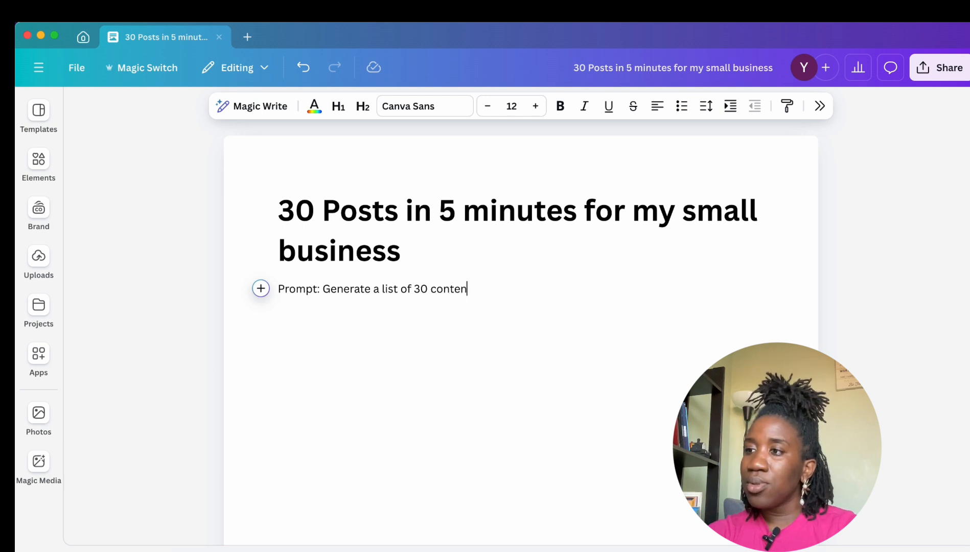
type("ss for")
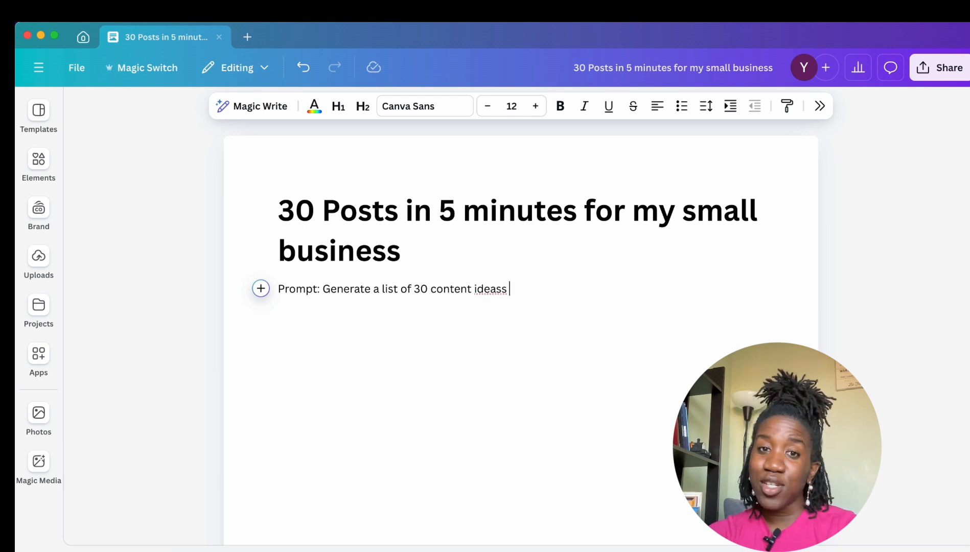
key("BackSpace")
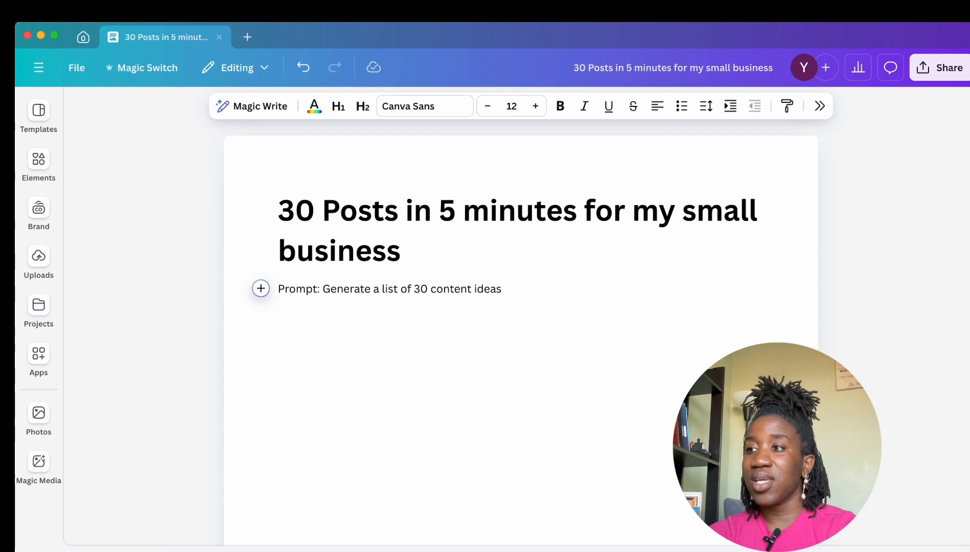
type("for my ")
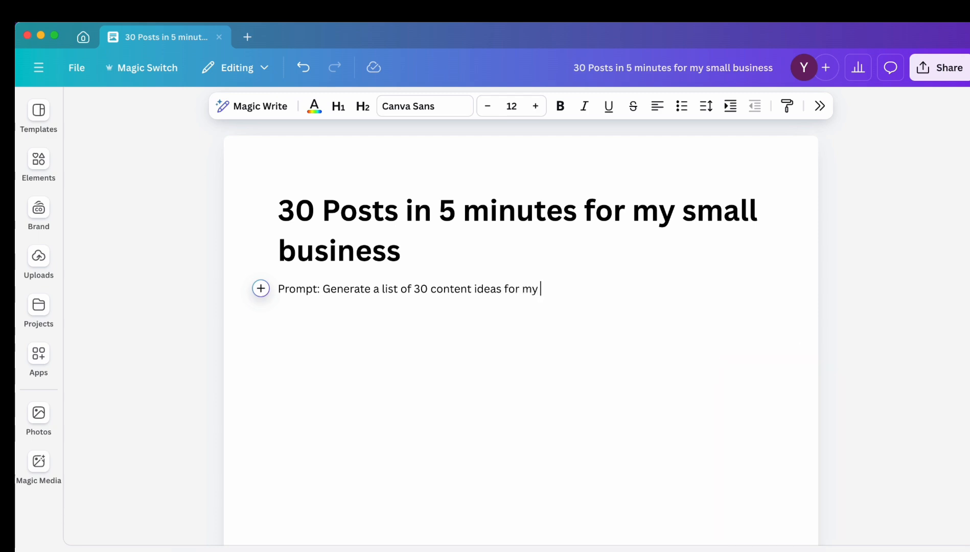
type("smalle")
key("alt+BackSpace")
key("alt+BackSpace")
key("alt+BackSpace")
key("alt+BackSpace")
key("alt+BackSpace")
key("alt+BackSpace")
key("alt+BackSpace")
key("alt+BackSpace")
key("alt+BackSpace")
key("alt+BackSpace")
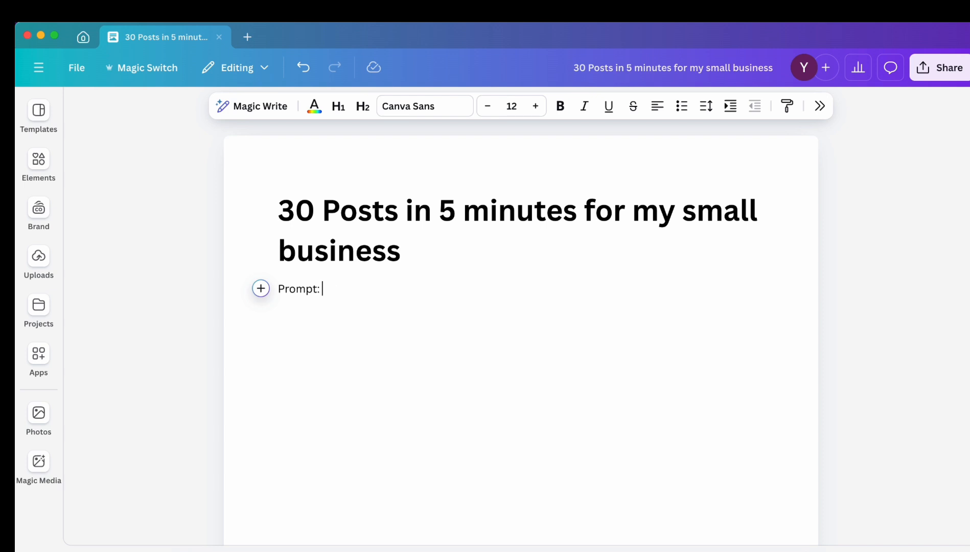
- Write "Generate a list of 30 Instagram content ideas to drive up engagement and purchases for the month of August for a Candle making small business in Canada"
type("Generate a list of 30 Instagram content ideas to drive up engagement and purchases for the month of August for a Candle making small business in Canada")
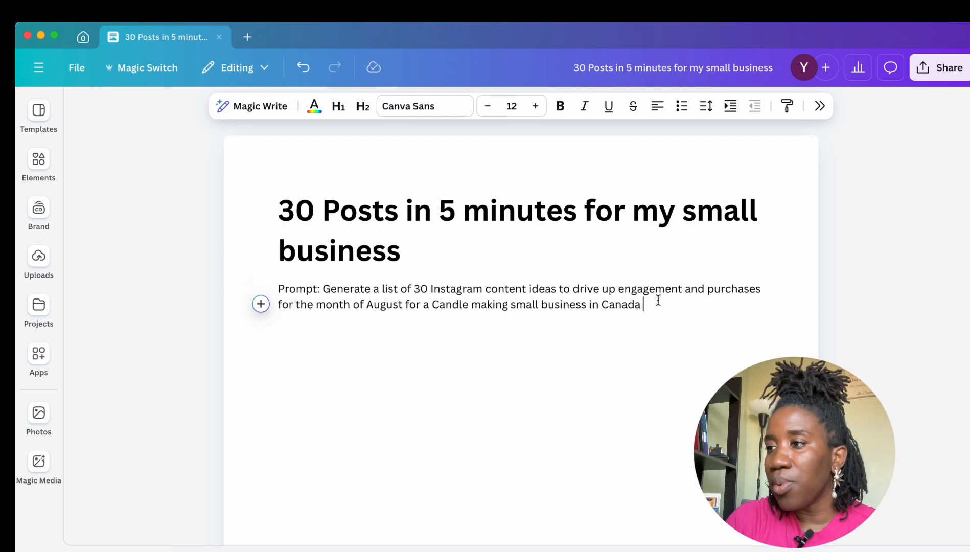
- Make the words "list of 30" bold in the prompt sentence
double_click(390, 289)
left_click_drag(430, 289, 382, 287)
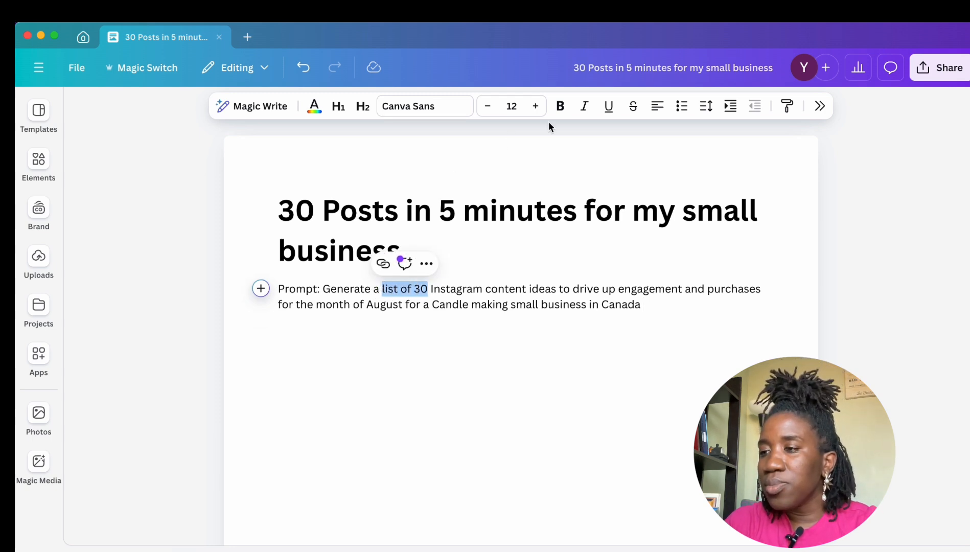
left_click(560, 105)
- Italicize "Instagram", "drive up engagement and purchases", "August" and "Candle making small business" in the prompt sentence
double_click(455, 288)
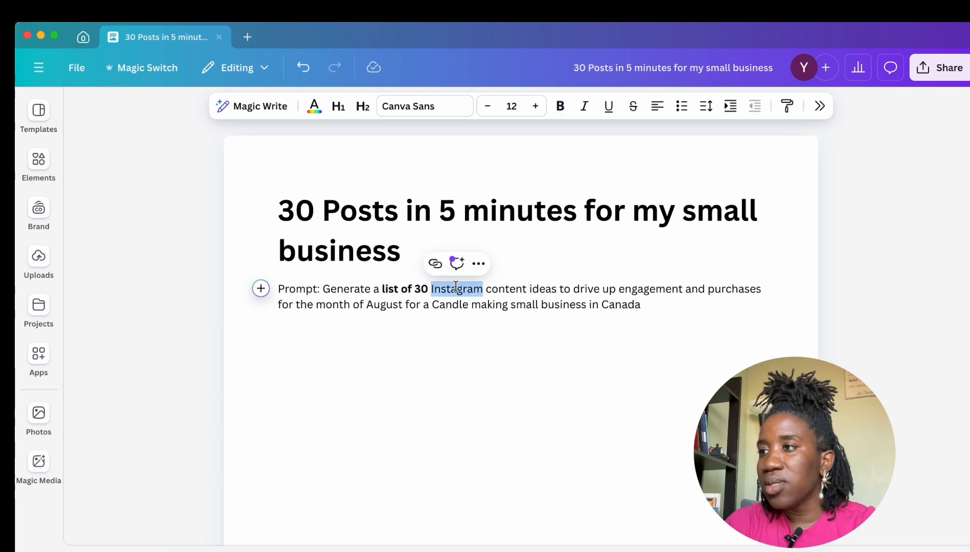
left_click(584, 106)
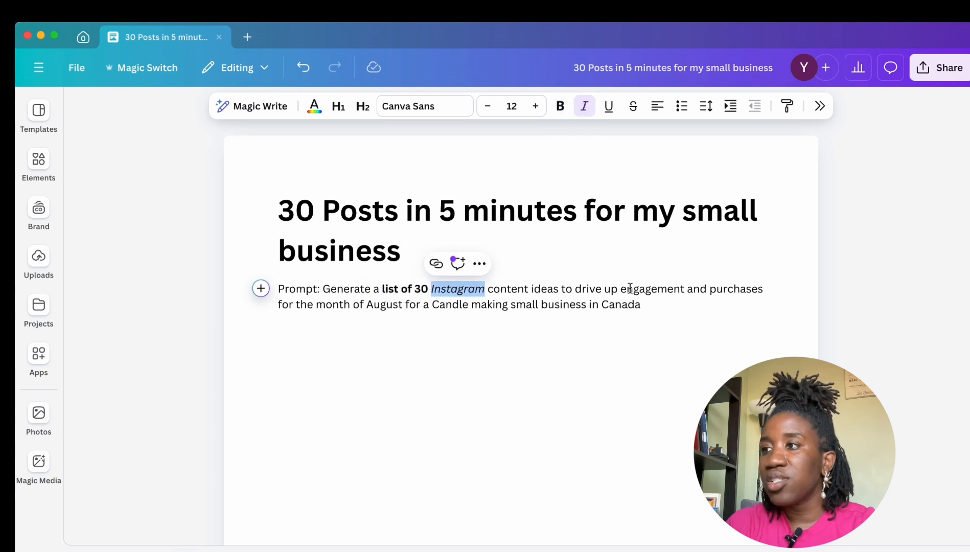
left_click_drag(578, 288, 762, 287)
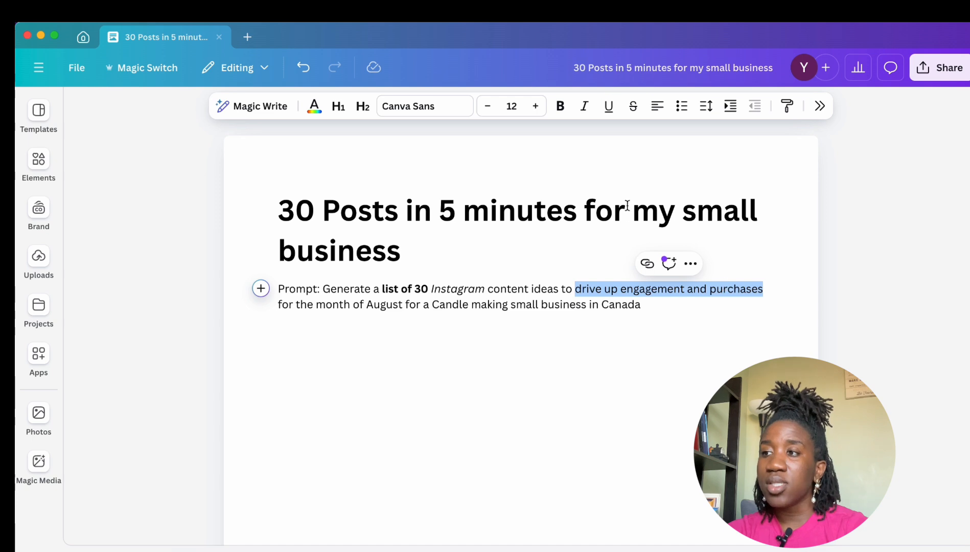
left_click(584, 105)
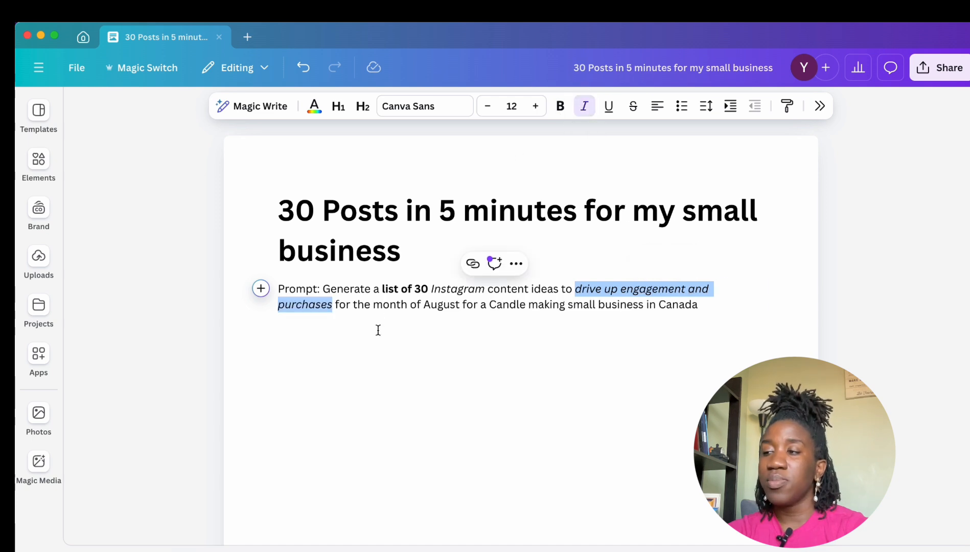
left_click(425, 319)
double_click(440, 305)
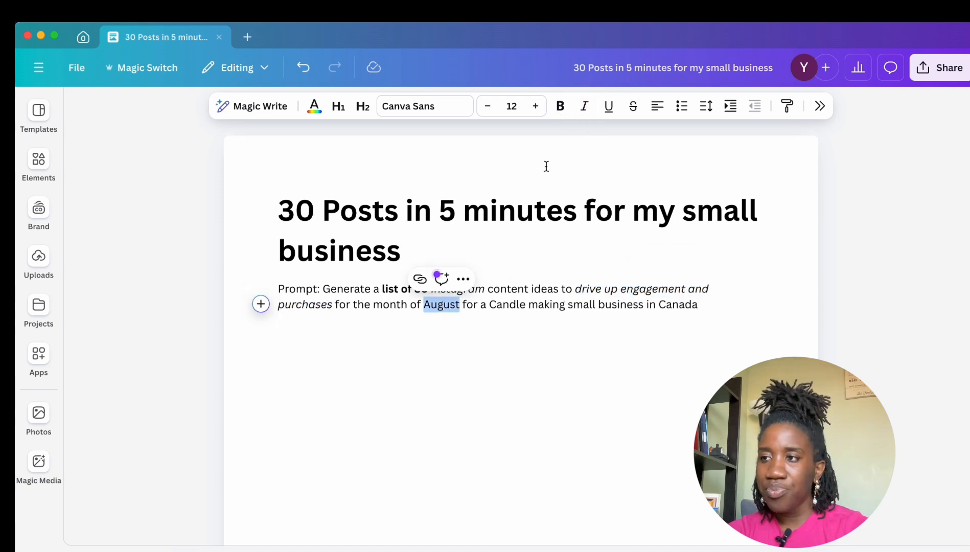
left_click(584, 105)
left_click(521, 397)
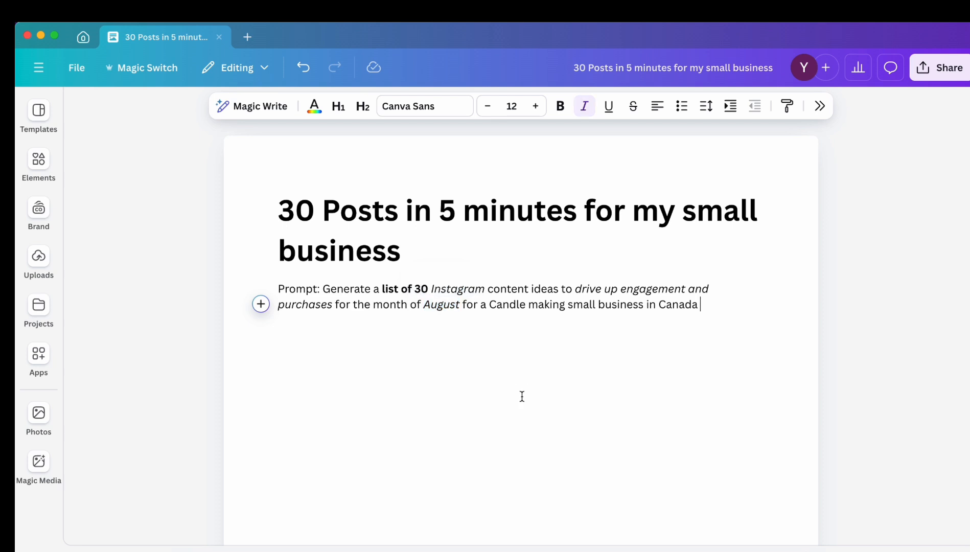
left_click_drag(489, 305, 643, 307)
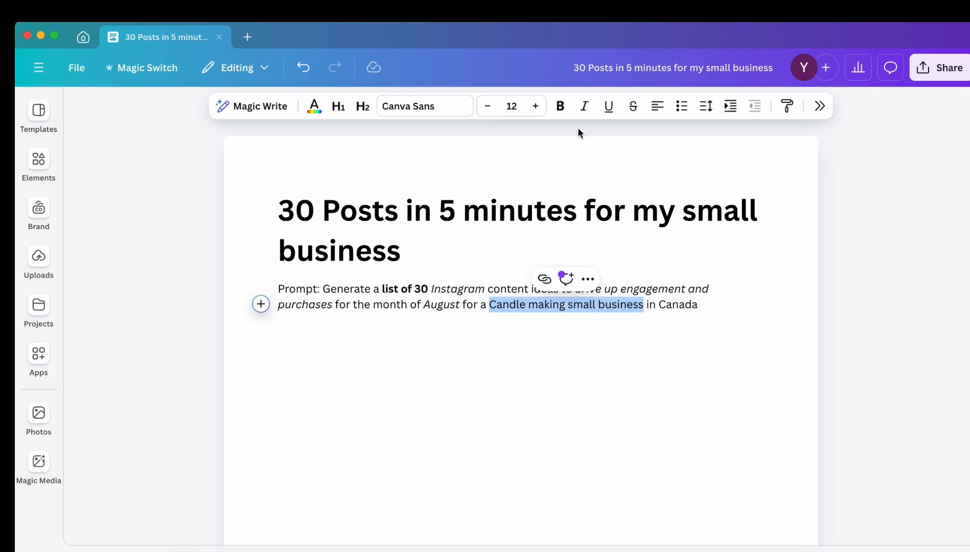
left_click(584, 109)
left_click(715, 306)
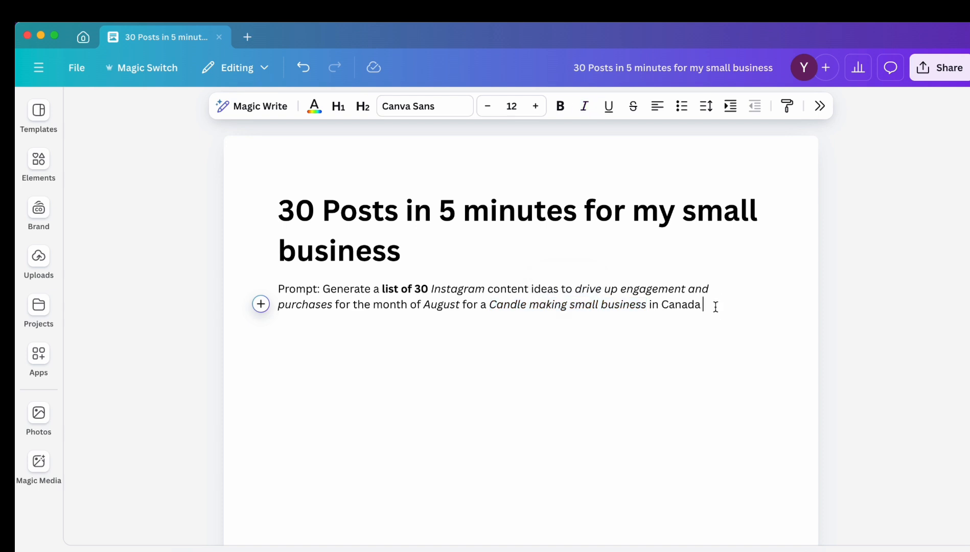
left_click_drag(707, 304, 327, 289)
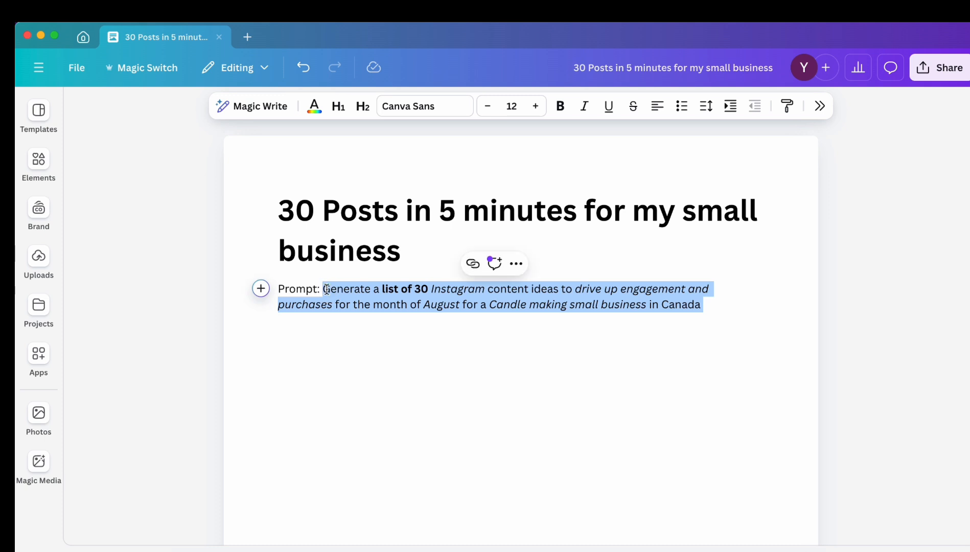
left_click(330, 386)
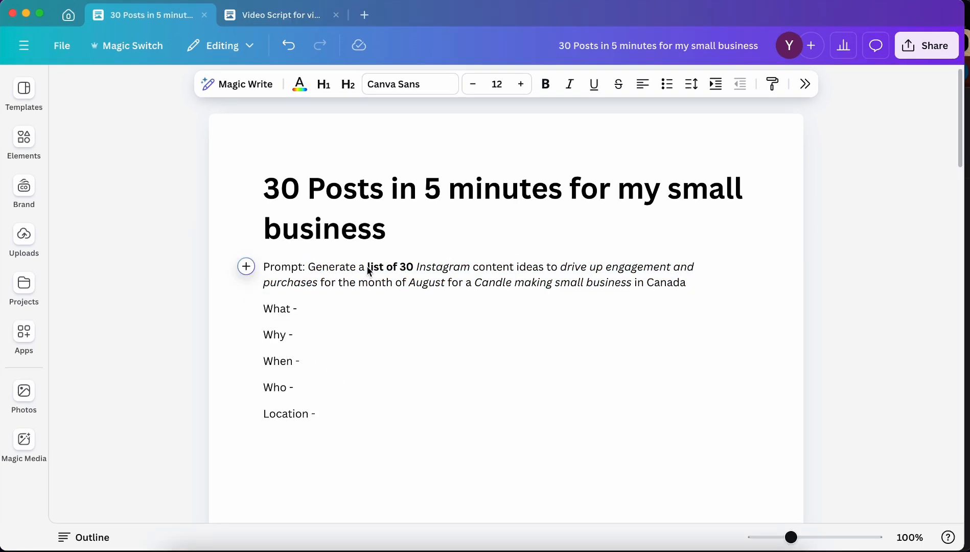
- Copy "list of 30 Instagram content ideas" from the prompt and paste it after "What -"
left_click_drag(368, 267, 543, 270)
key("super+c")
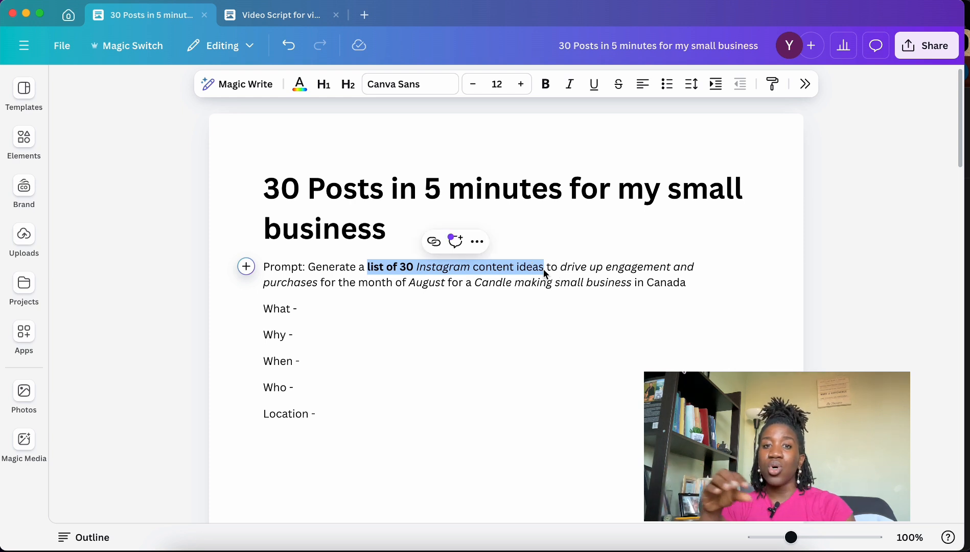
left_click(362, 303)
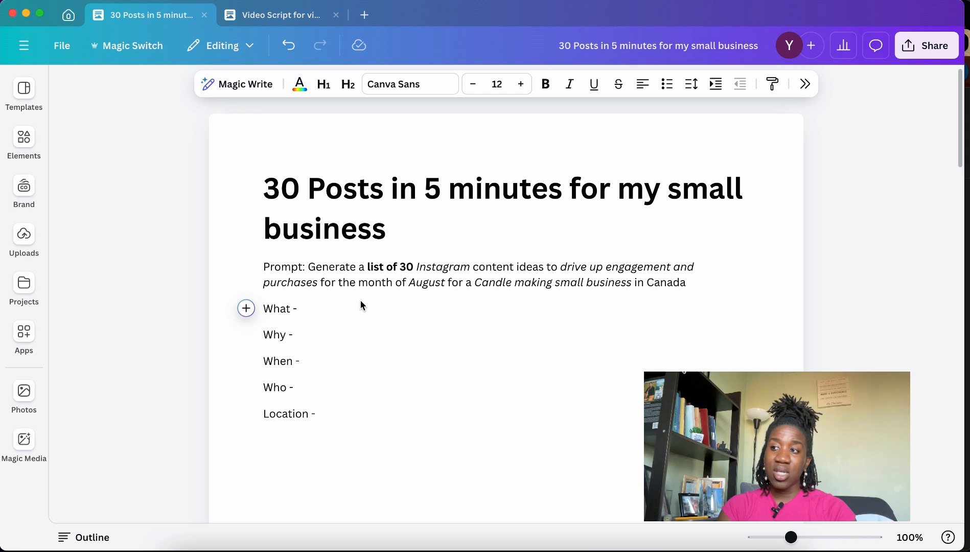
key("super+v")
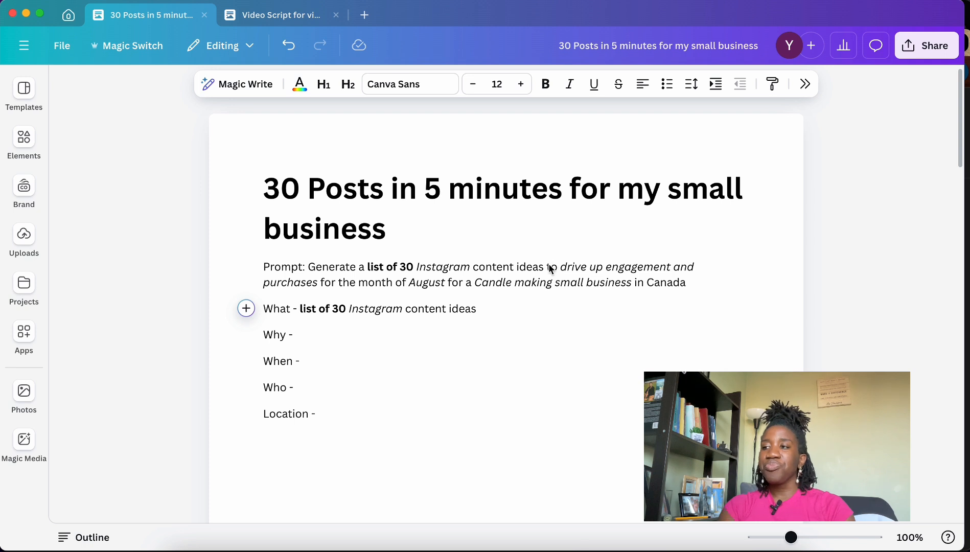
- Copy "to drive up engagement and purchases" from the prompt and paste it after "Why -"
left_click_drag(548, 268, 320, 288)
key("super+c")
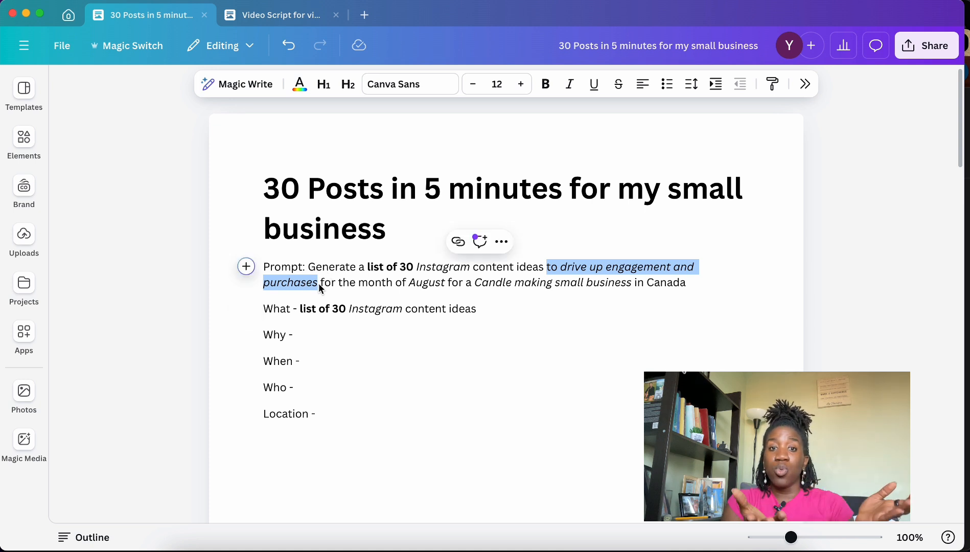
left_click(312, 340)
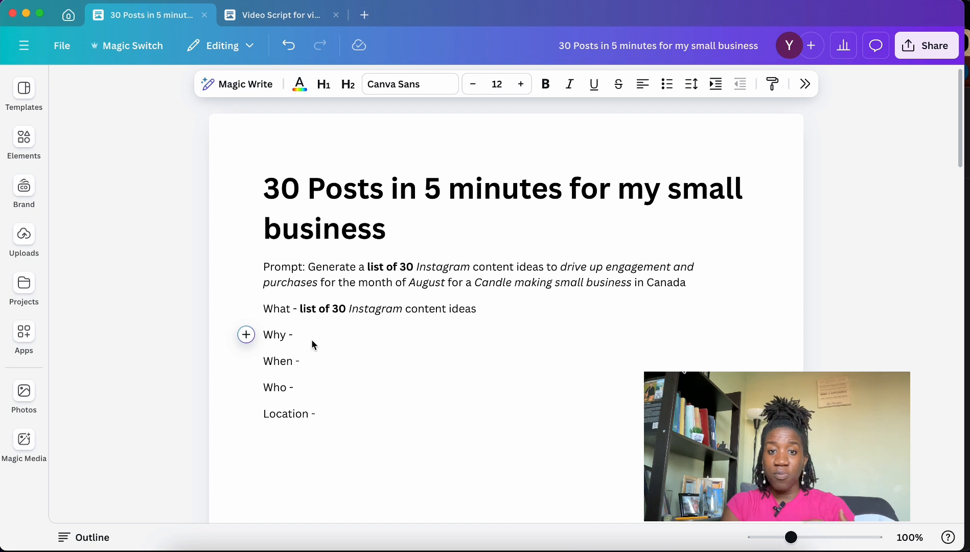
key("super+v")
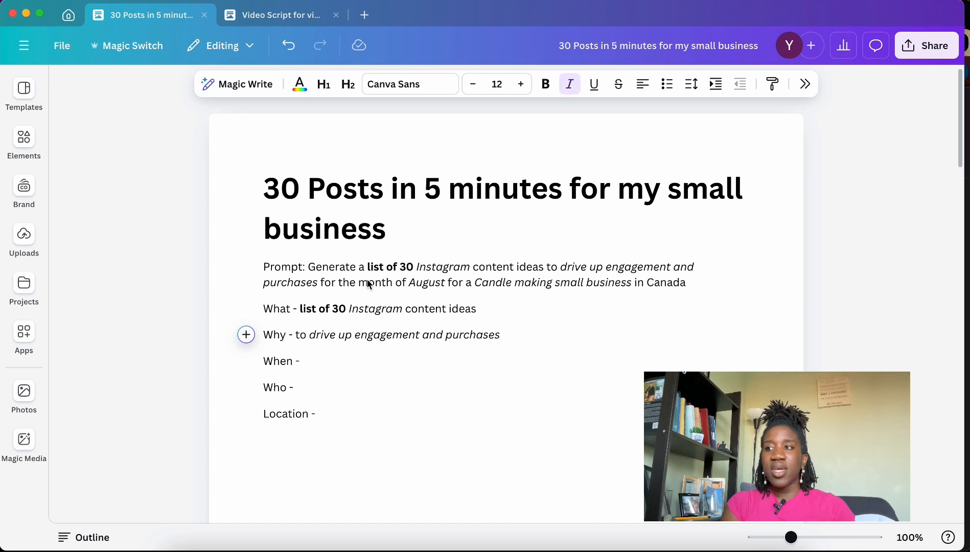
- Copy "August" from the prompt and paste it after "When -"
left_click(426, 283)
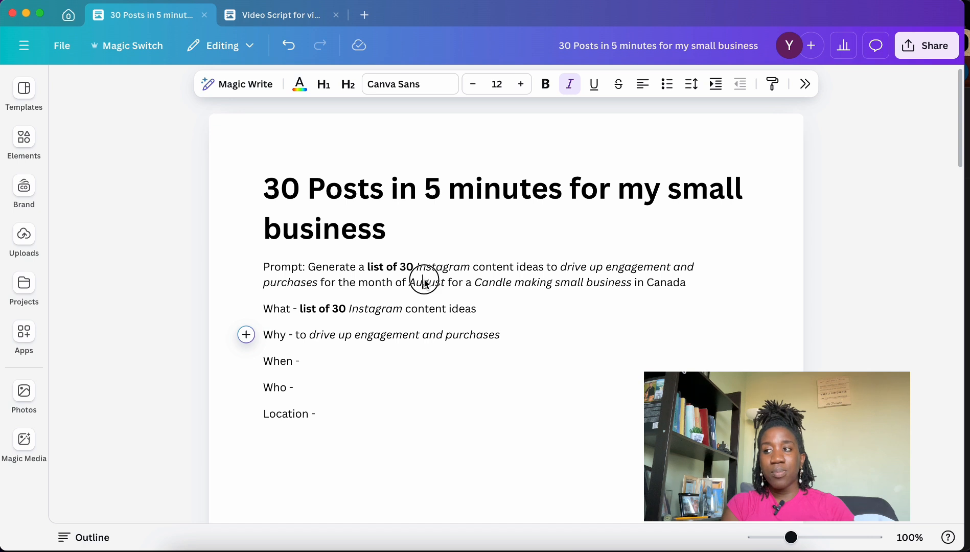
double_click(426, 282)
key("super+c")
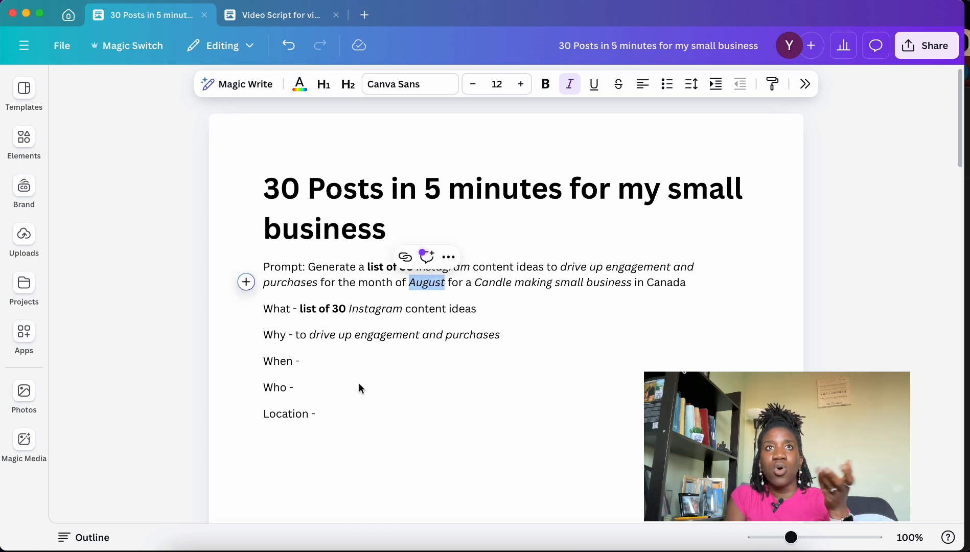
left_click(346, 363)
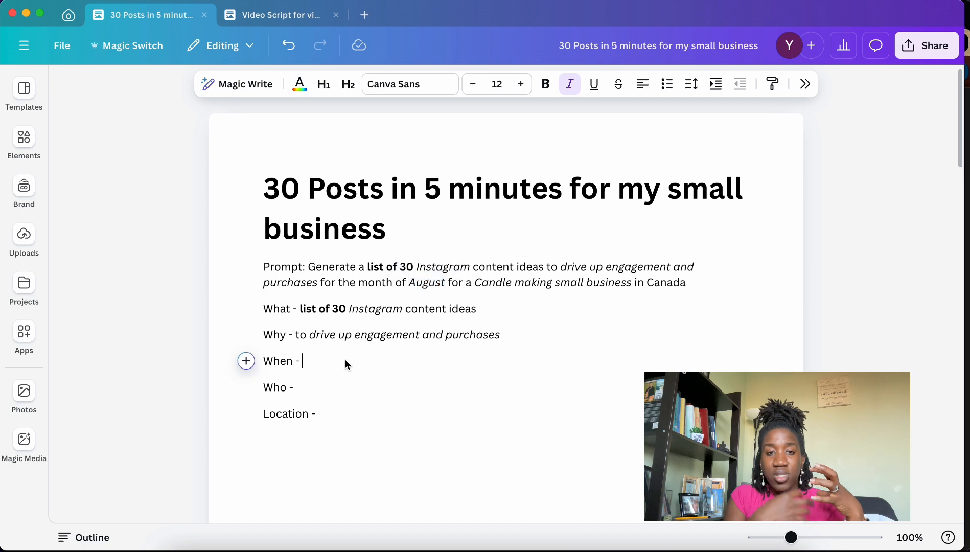
key("super+v")
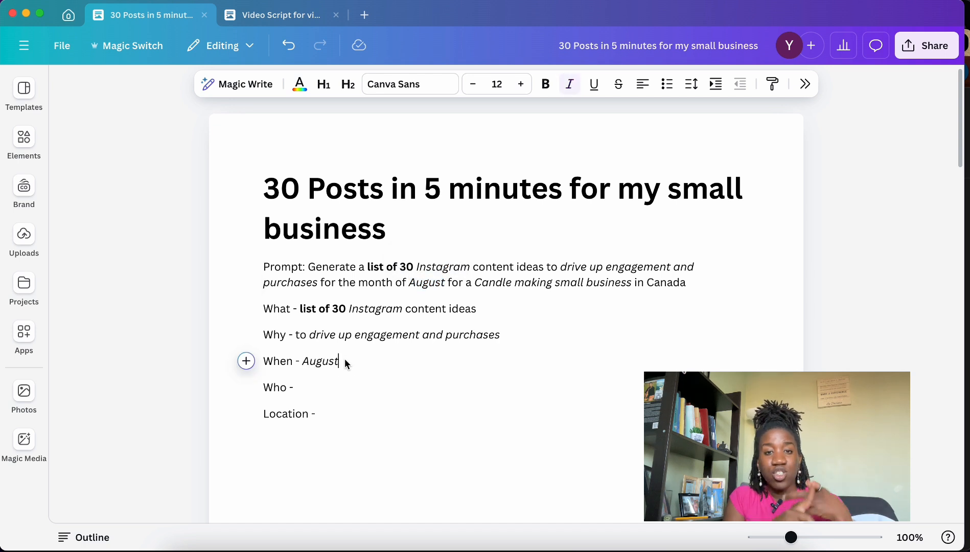
- Copy "Candle making small business" from the prompt and paste it after "Who -"
double_click(493, 282)
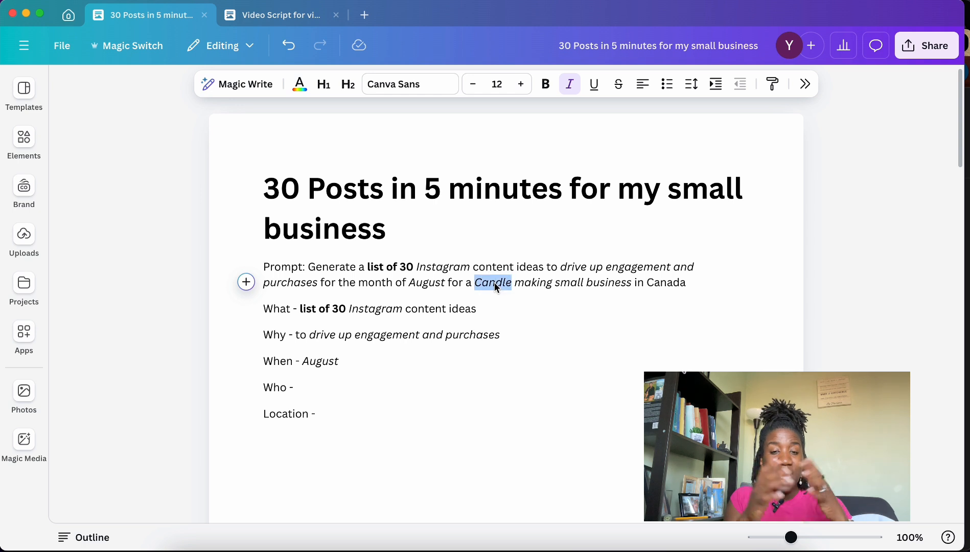
left_click(585, 292)
left_click_drag(585, 289, 475, 287)
key("super+c")
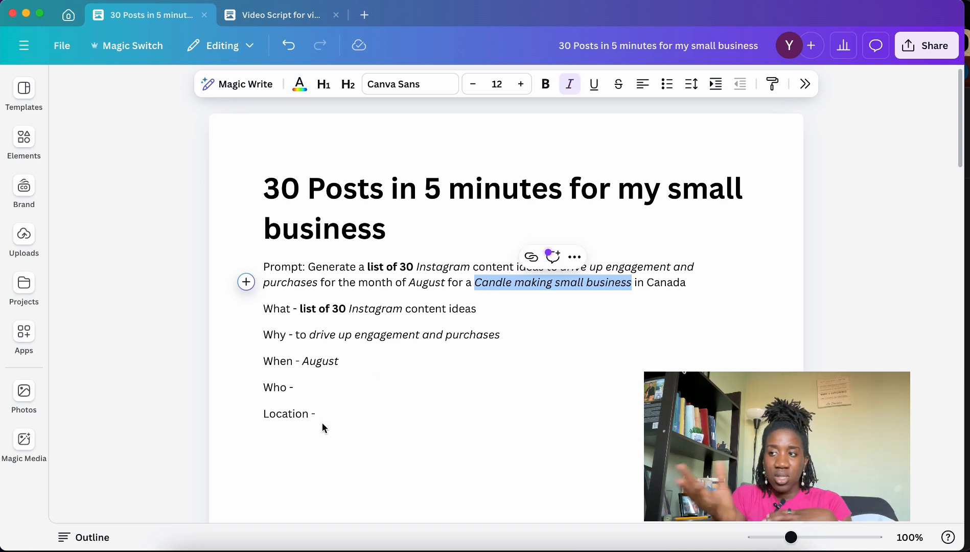
left_click(326, 386)
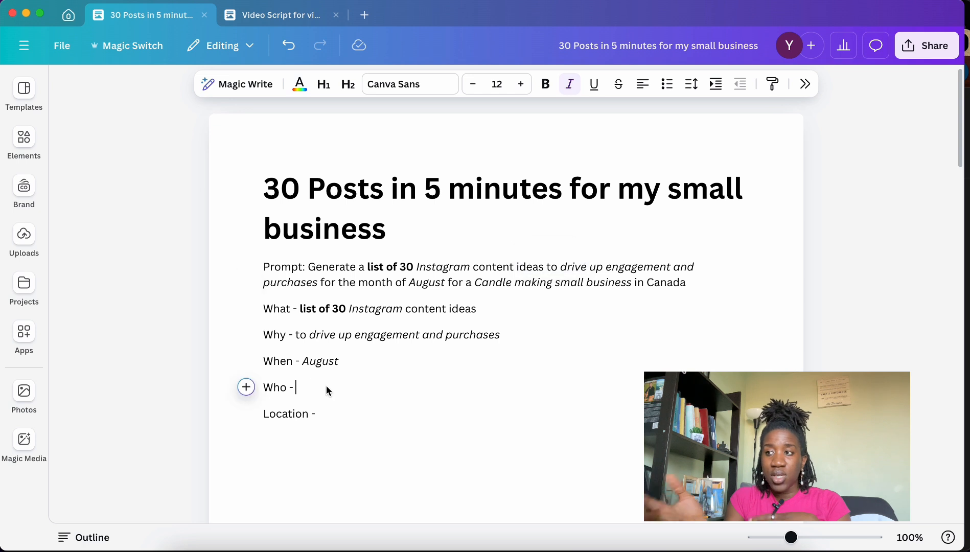
key("super+v")
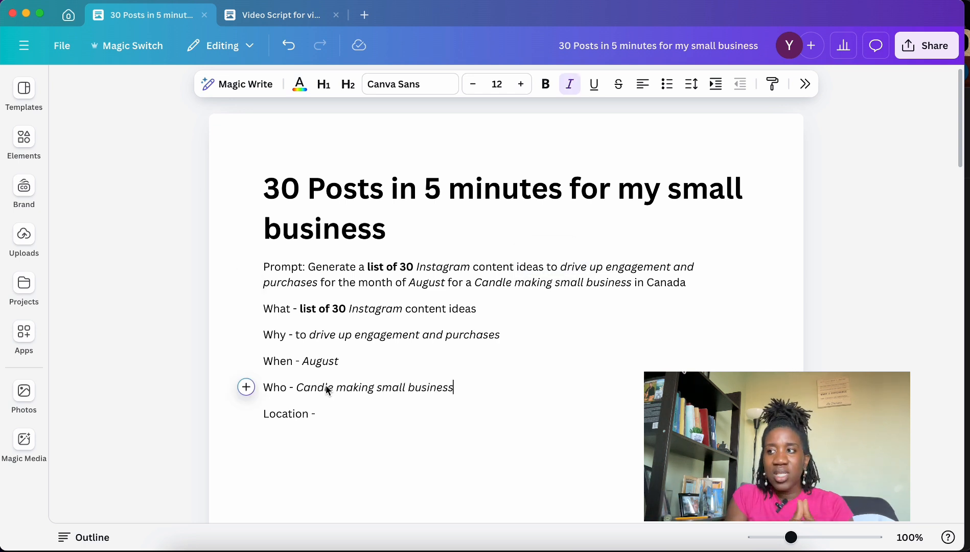
- Extend the "Location" label to "Location/Where" and enter "Canada" after its dash
left_click(309, 413)
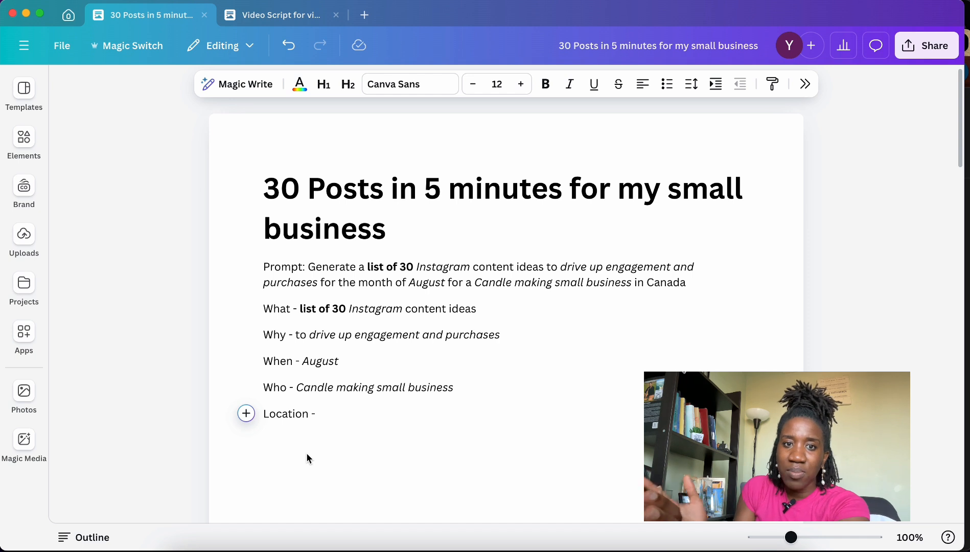
type("/Wher")
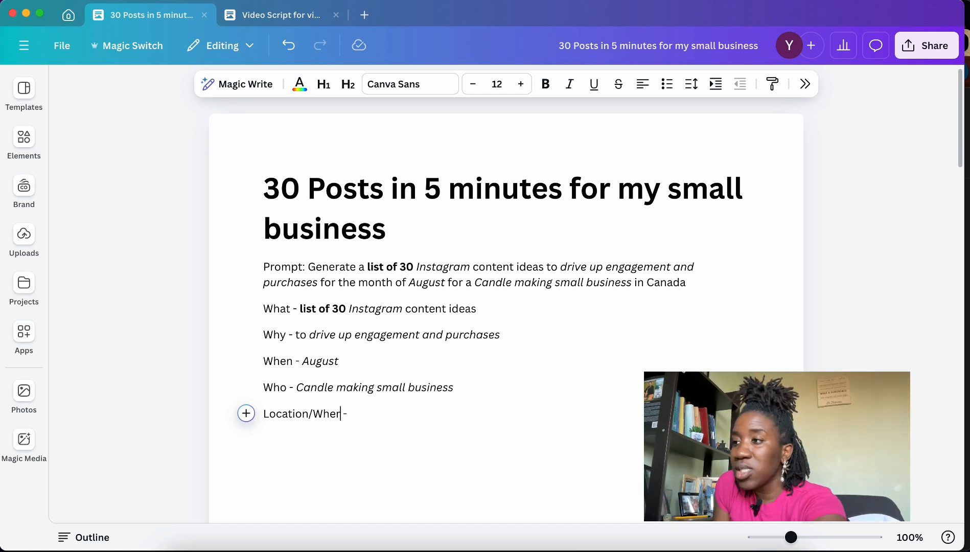
type("e")
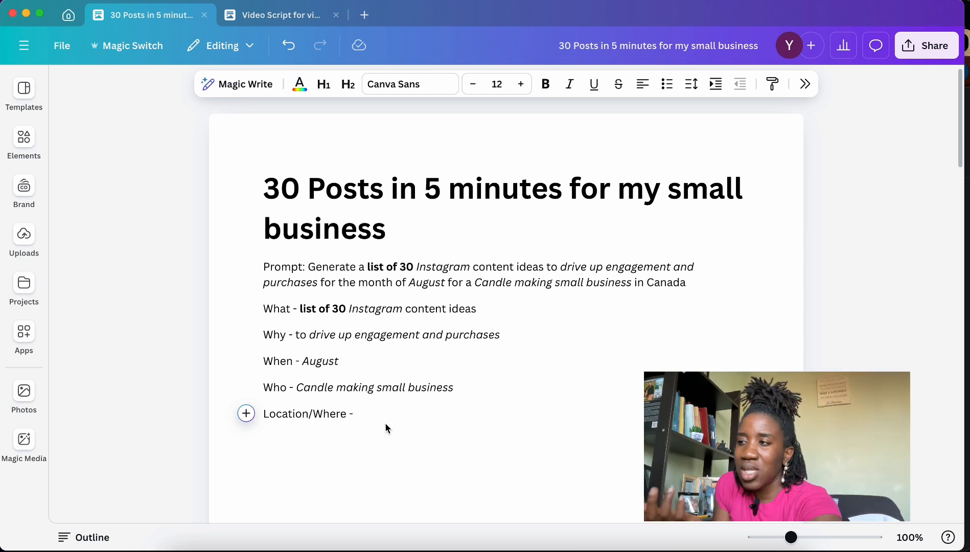
left_click(385, 417)
type("C")
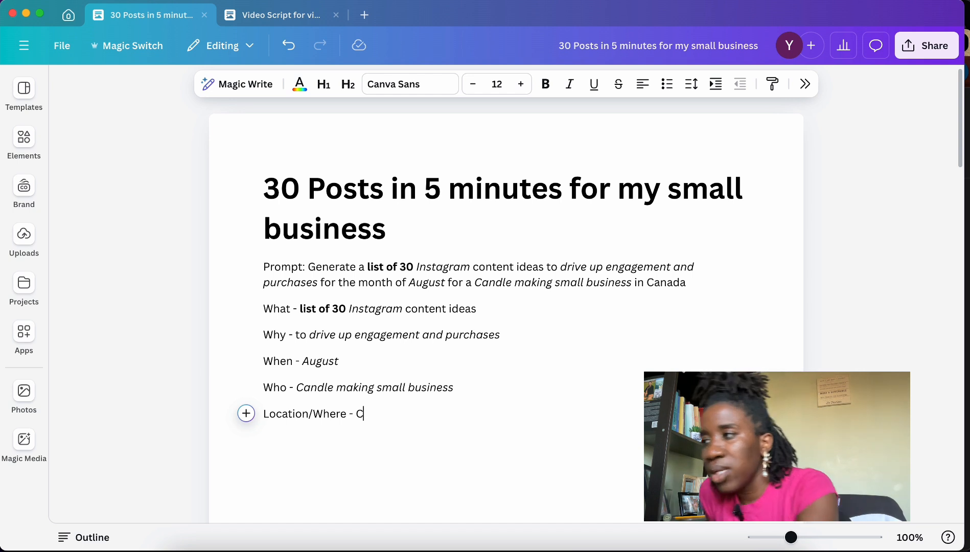
type("anada")
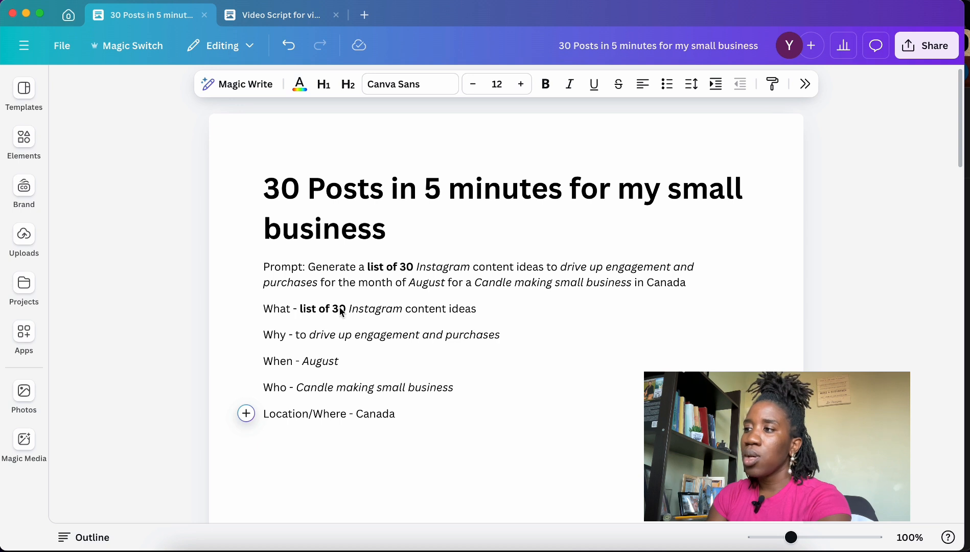
- Remove the bold formatting from "list of 30" in the "What" line
left_click_drag(347, 308, 300, 310)
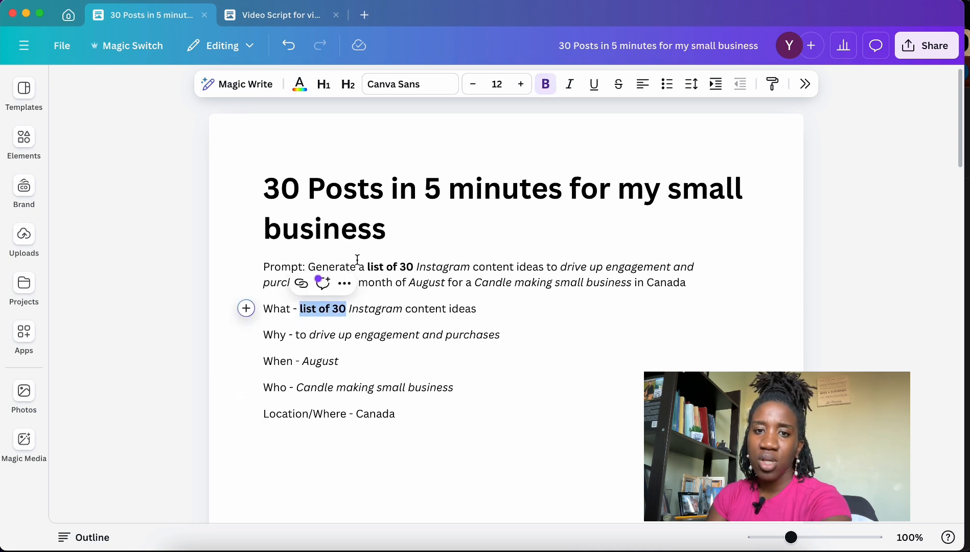
left_click(545, 84)
left_click(510, 253)
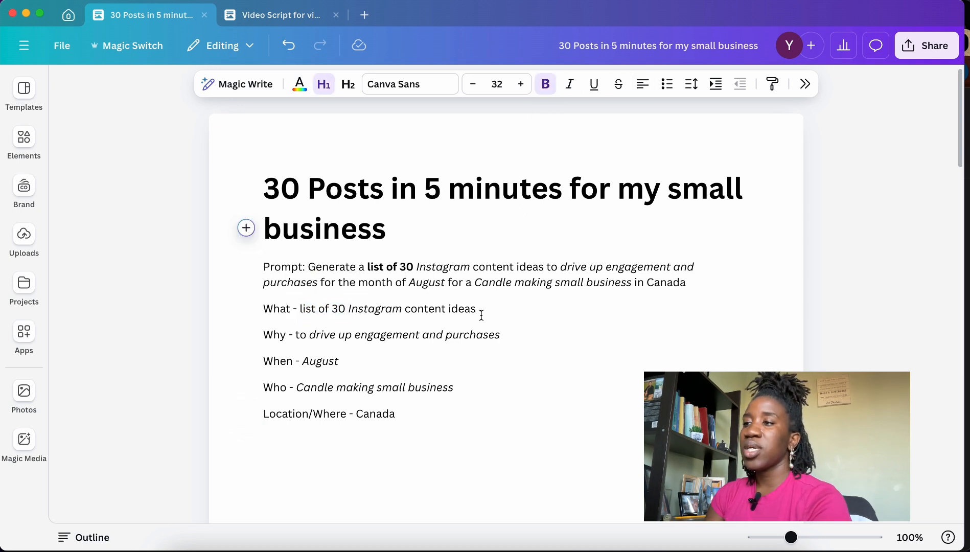
left_click(474, 351)
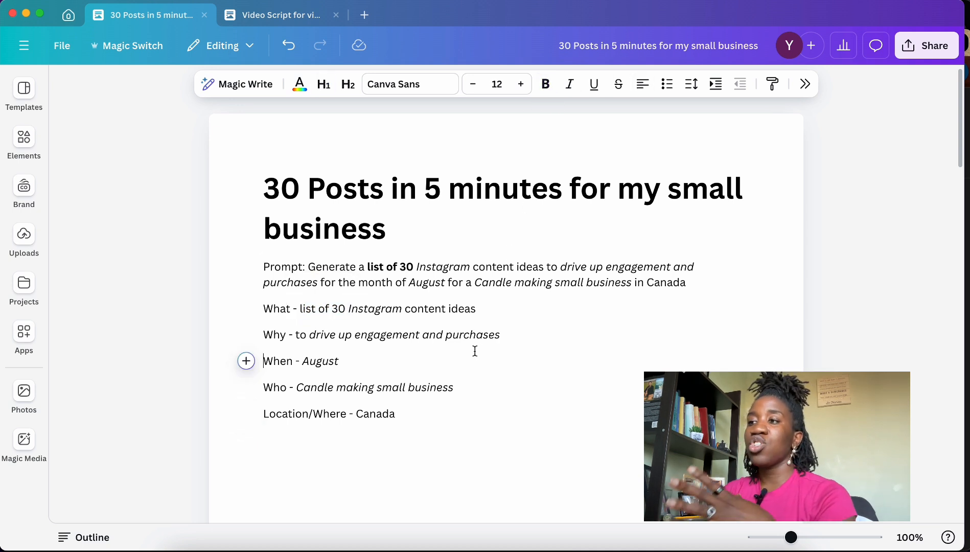
- Make the labels "Who" and "Location/Where" bold in the prompt breakdown
double_click(272, 308)
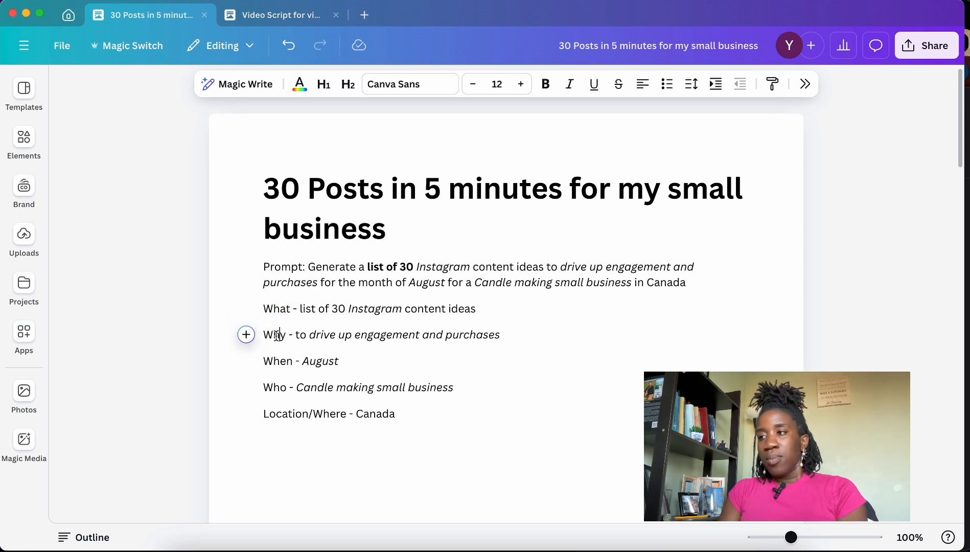
double_click(275, 335)
left_click(272, 361)
double_click(272, 361)
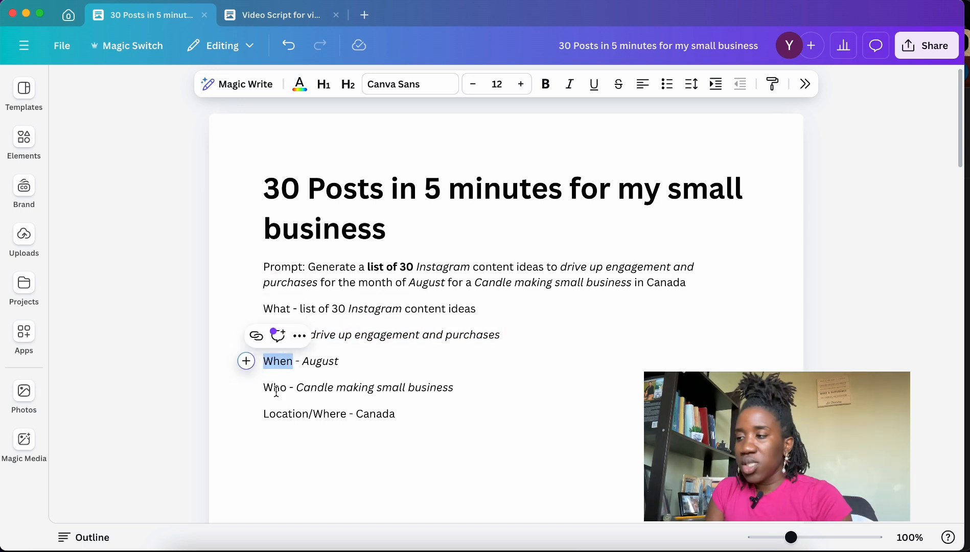
double_click(273, 387)
left_click(545, 84)
double_click(287, 414)
left_click(545, 84)
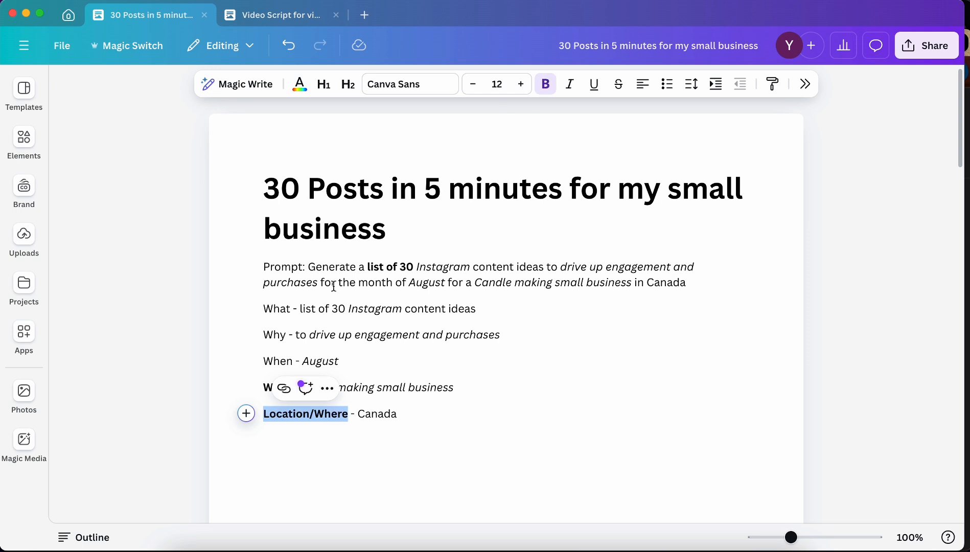
- Make the labels "When", "What" and "Why" bold in the prompt breakdown
double_click(277, 361)
left_click(299, 335)
left_click(550, 82)
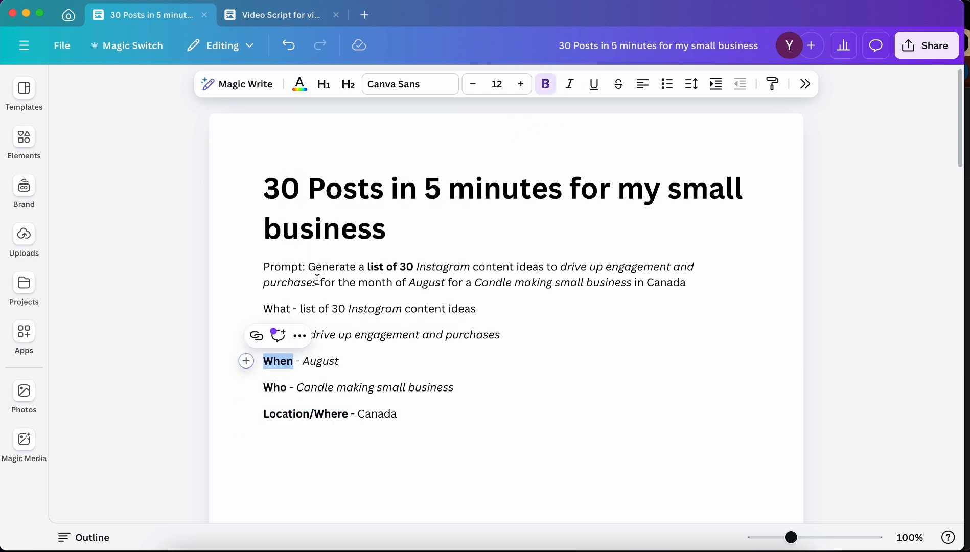
double_click(270, 308)
left_click(545, 83)
double_click(275, 335)
left_click(546, 84)
left_click(506, 370)
left_click(510, 418)
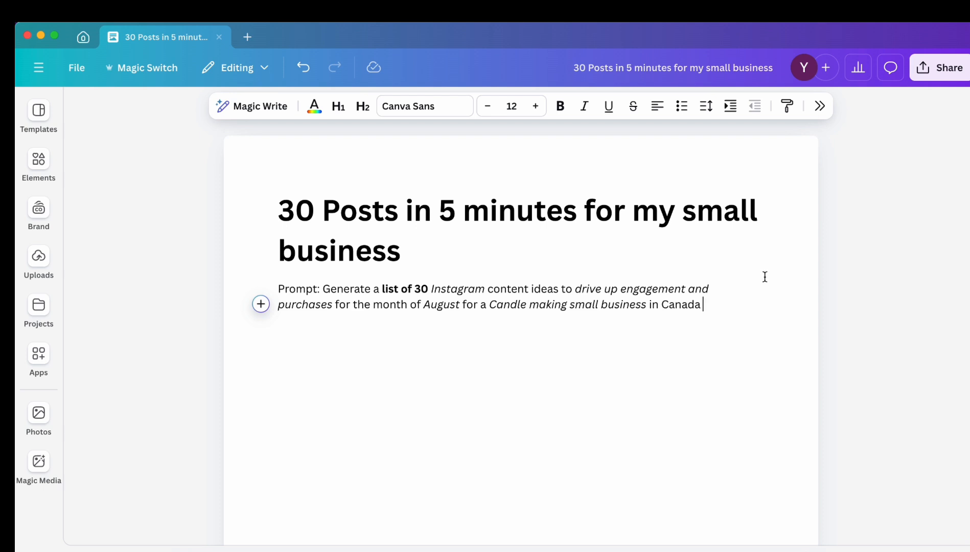
- Below the prompt, use Magic Write with the full prompt text to generate 30 Instagram content ideas for the candle making business
key("Return")
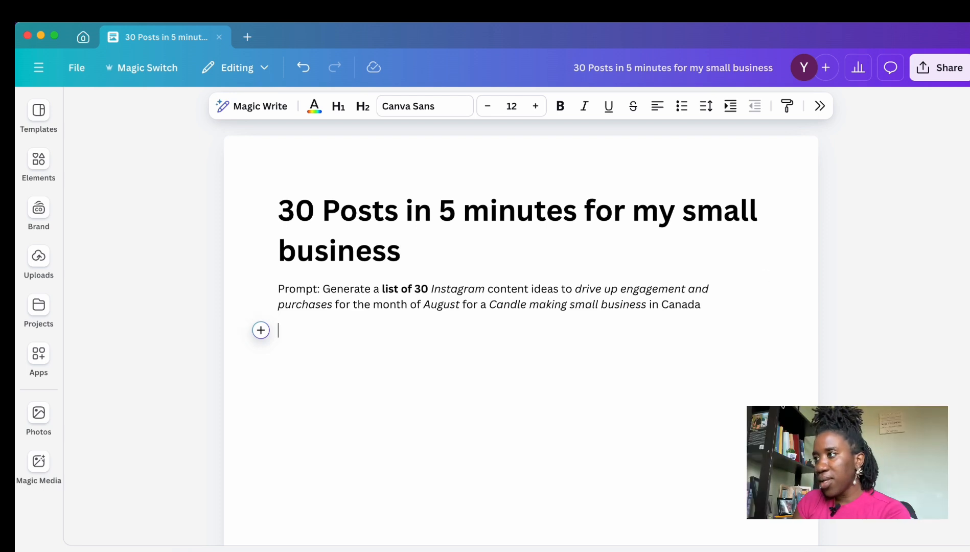
key("Return")
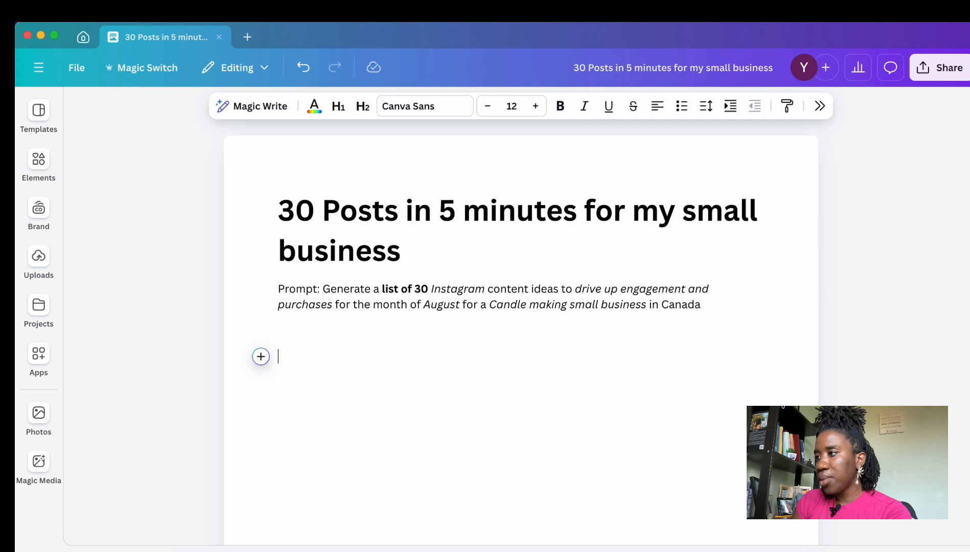
left_click(262, 357)
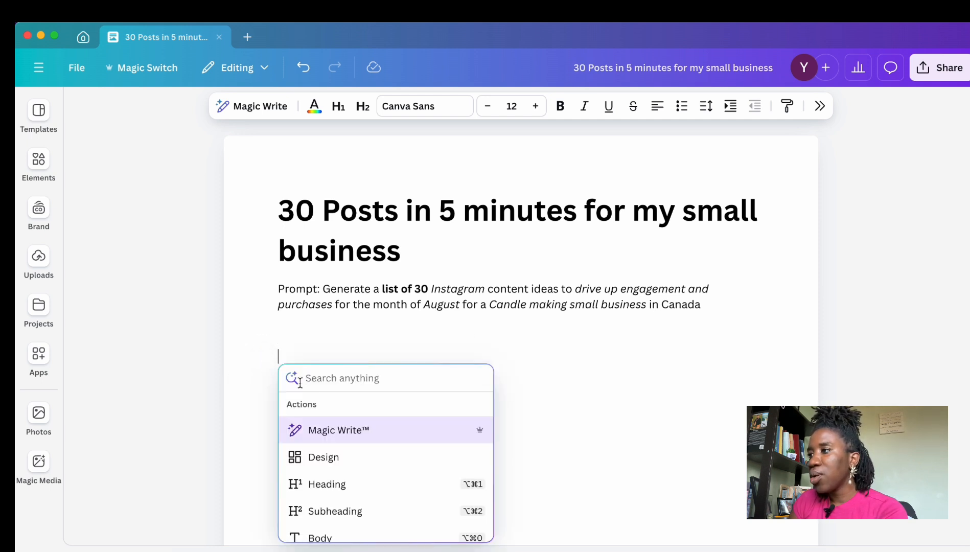
left_click(339, 439)
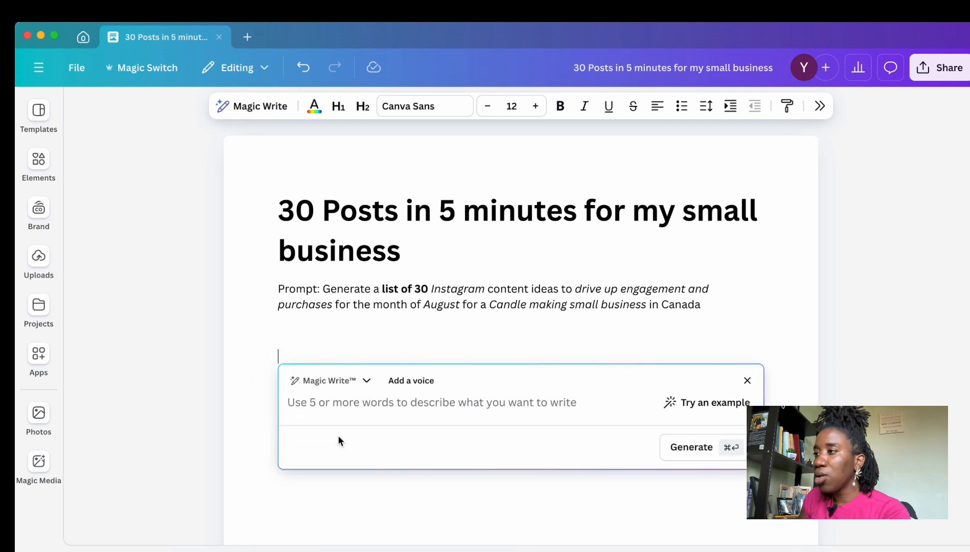
left_click(347, 408)
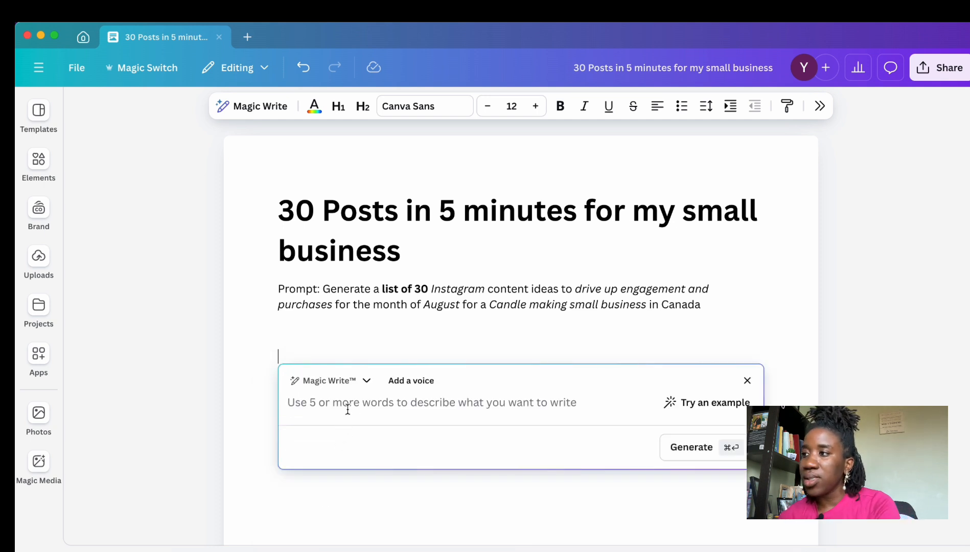
type("Generate a list of 30 Instagram content ideas to drive up engagement and purchases for the month of August for a Candle making small business in Canada")
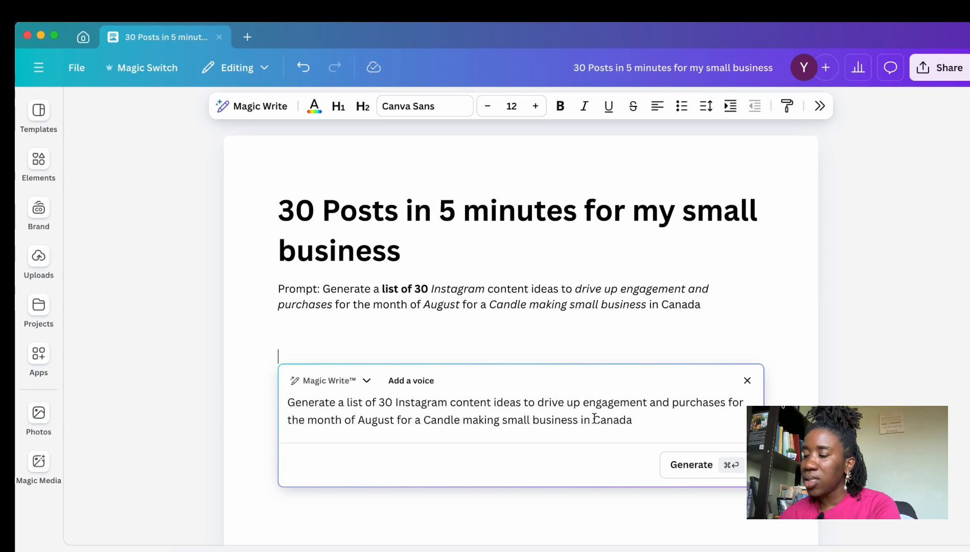
left_click(678, 467)
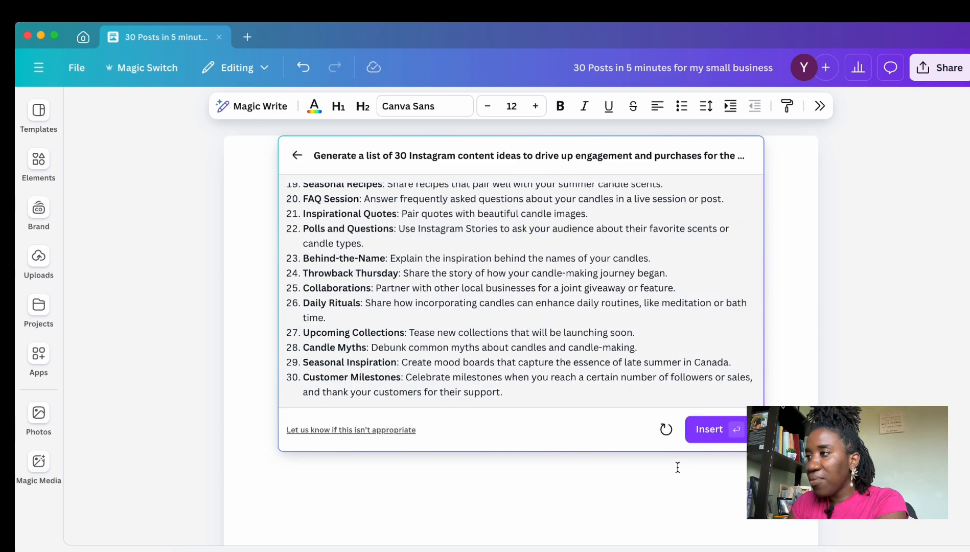
- Review the generated content ideas back to the first one and insert the list into the document
scroll(665, 337, "up", 4)
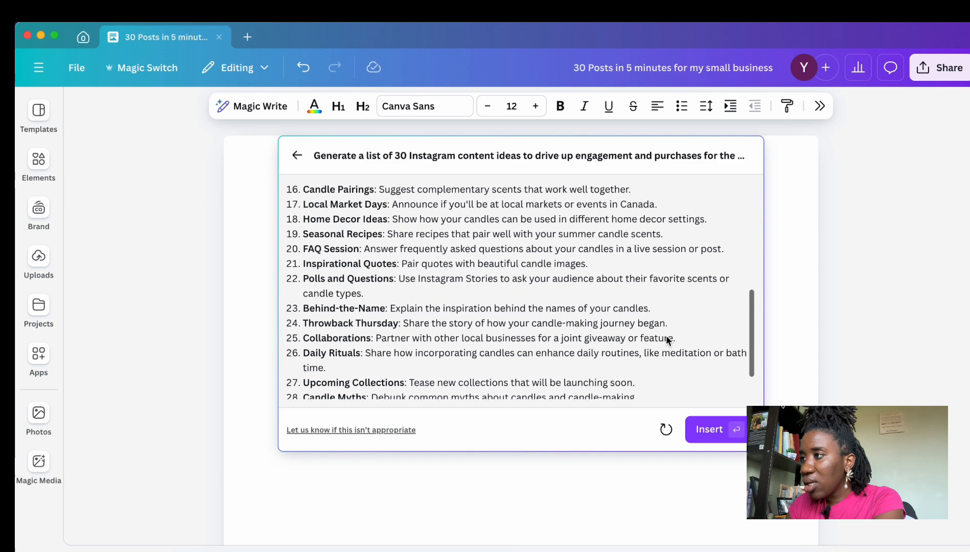
scroll(665, 338, "up", 2)
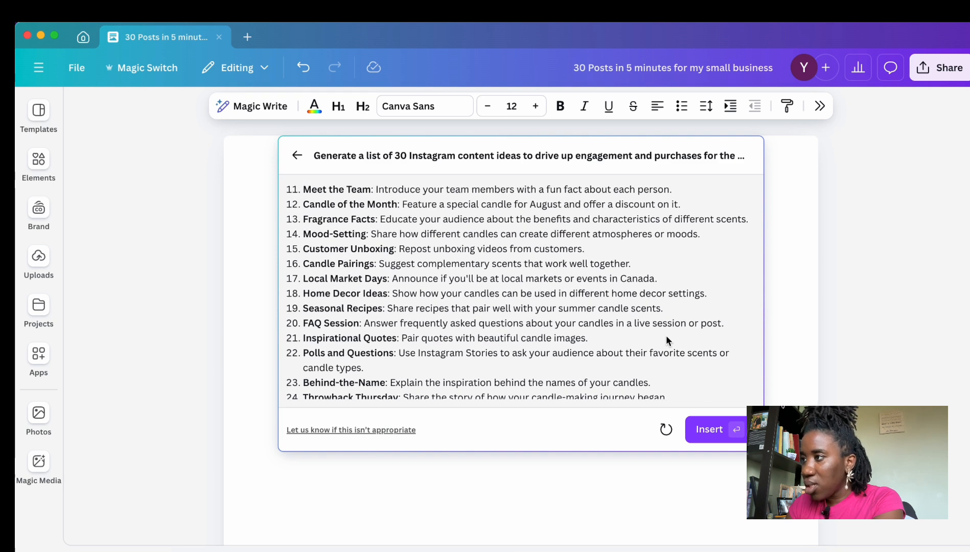
scroll(666, 340, "up", 2)
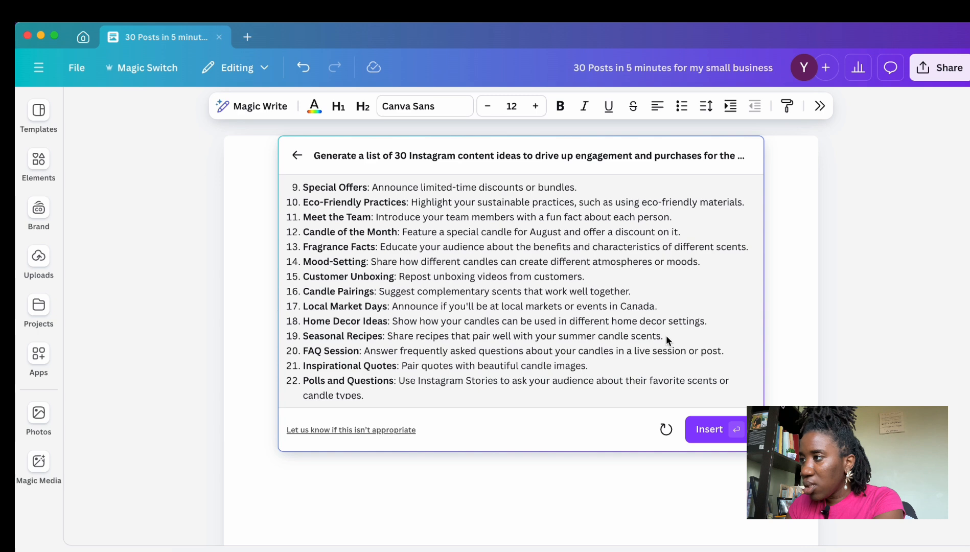
scroll(666, 340, "up", 3)
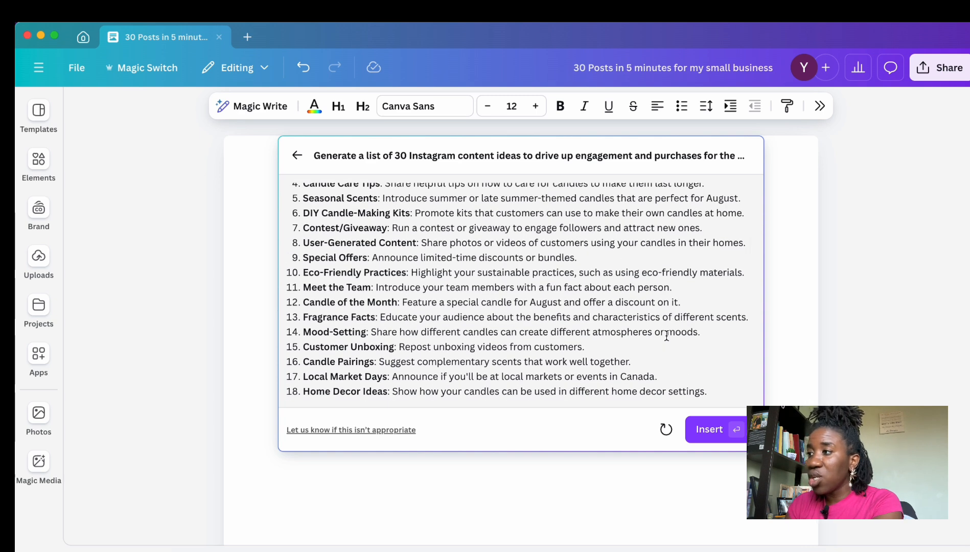
scroll(666, 335, "up", 2)
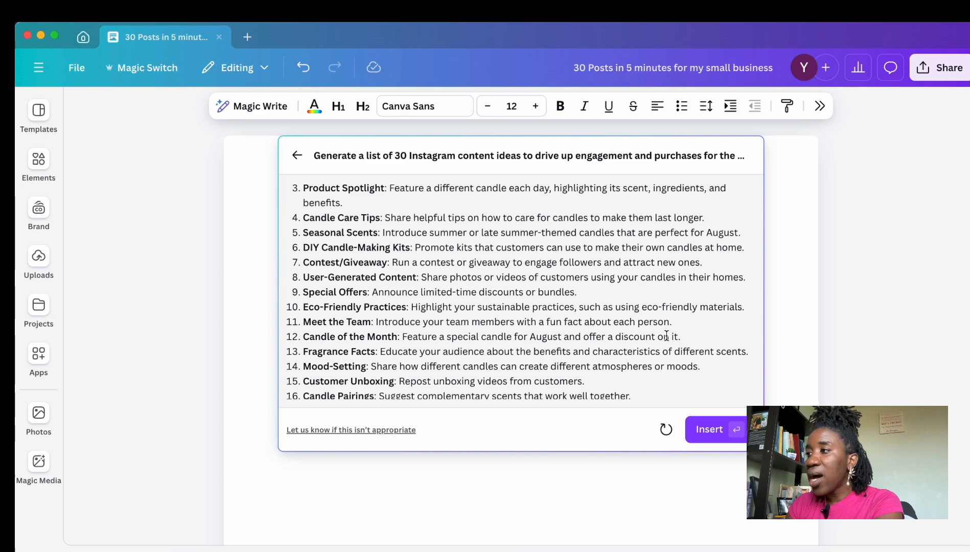
scroll(666, 336, "up", 2)
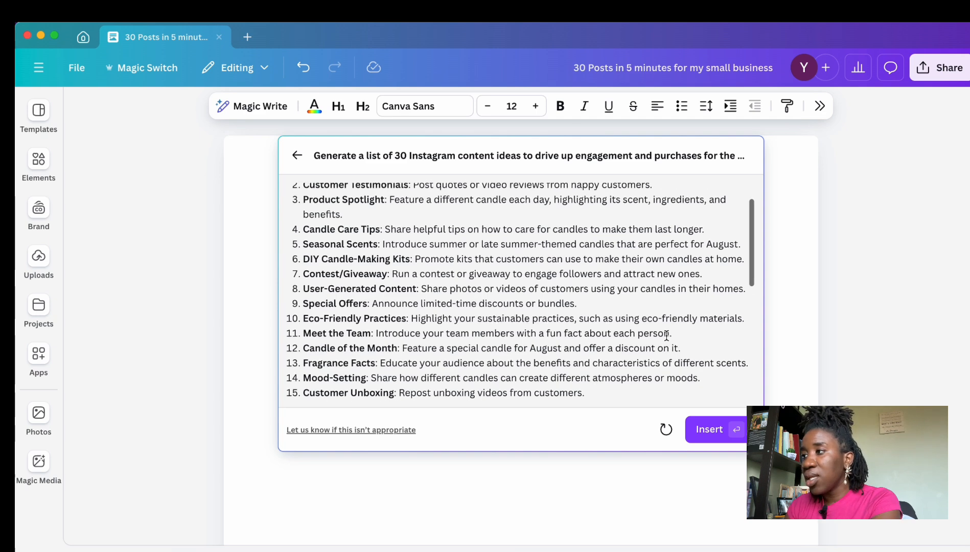
scroll(666, 336, "up", 1)
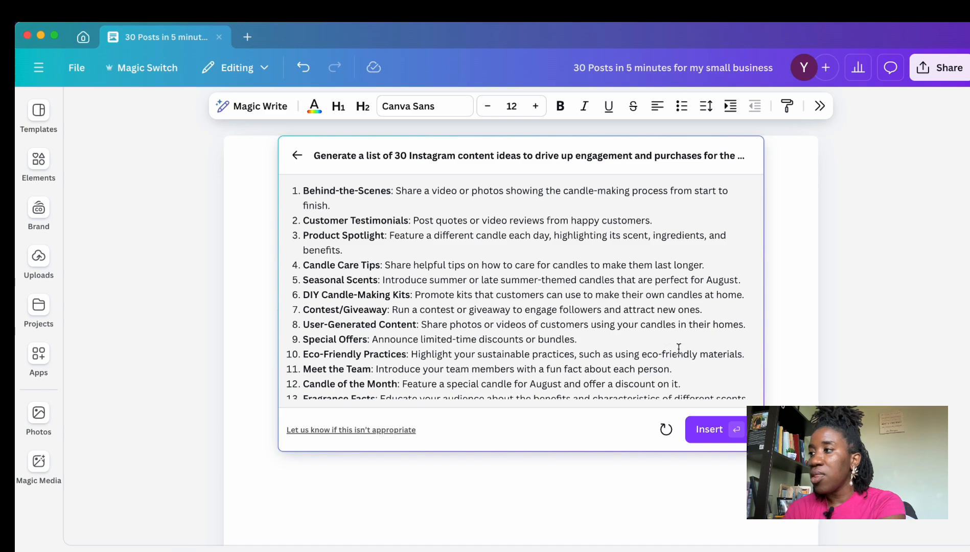
left_click(709, 428)
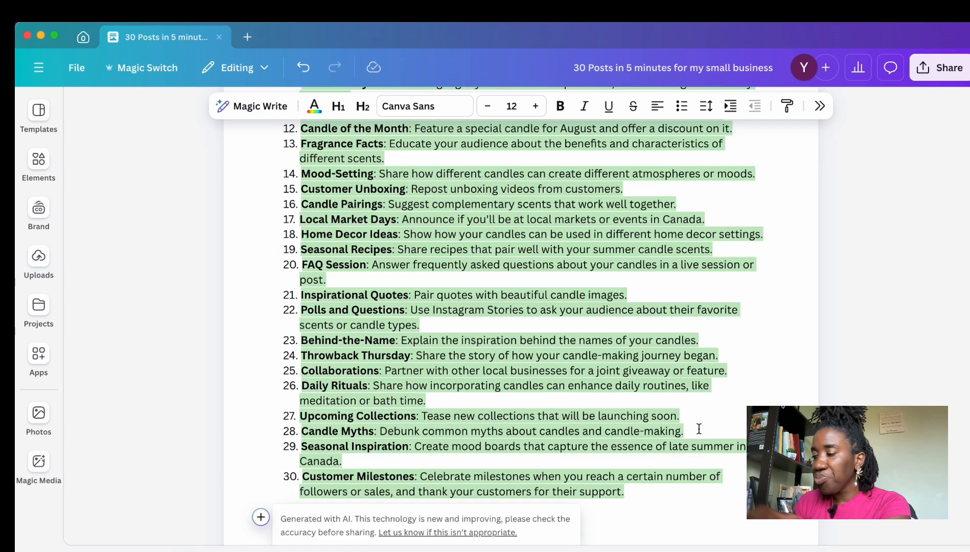
- Remove the extra blank lines below the generated list of 30 ideas and add the label "Prompt 2:" there
scroll(697, 429, "up", 10)
scroll(689, 354, "down", 5)
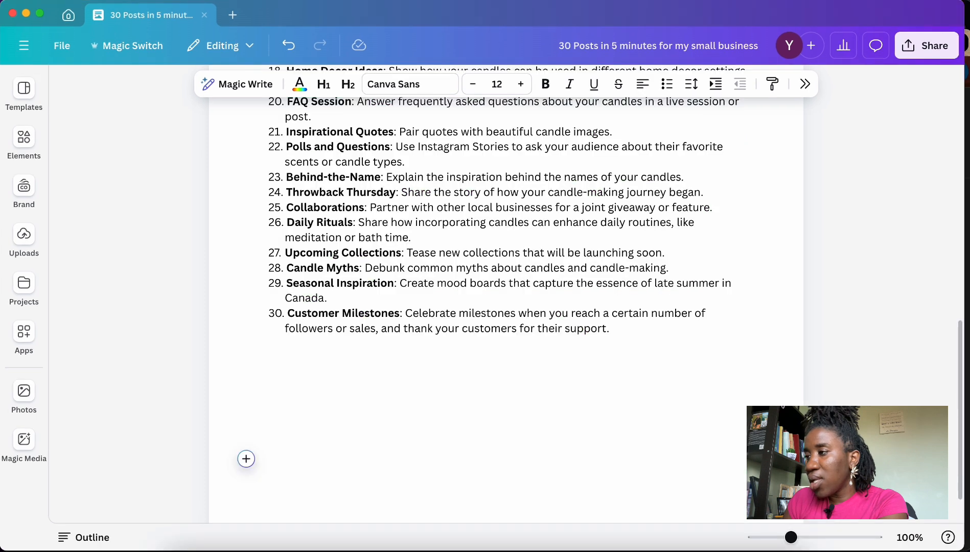
key("BackSpace")
key("BackSpace")
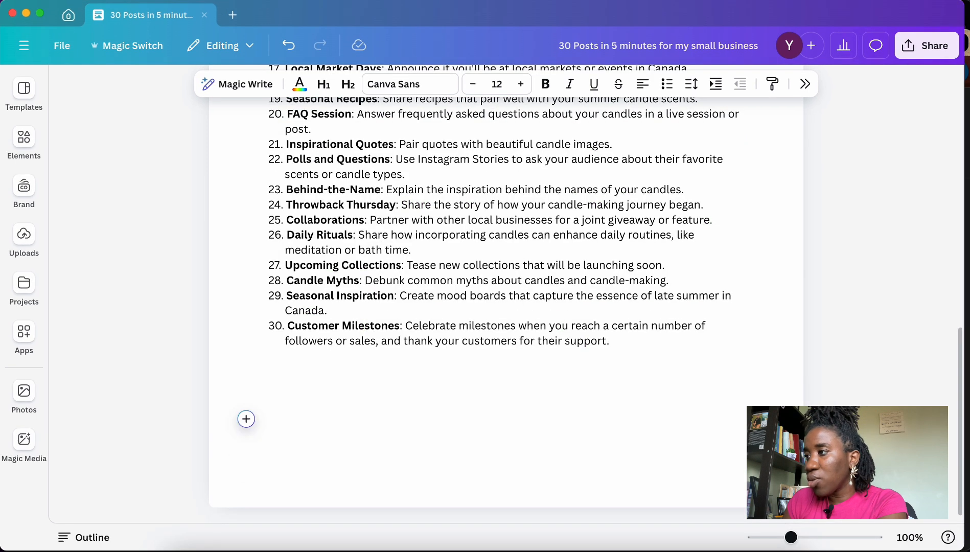
type("Prompt 2:")
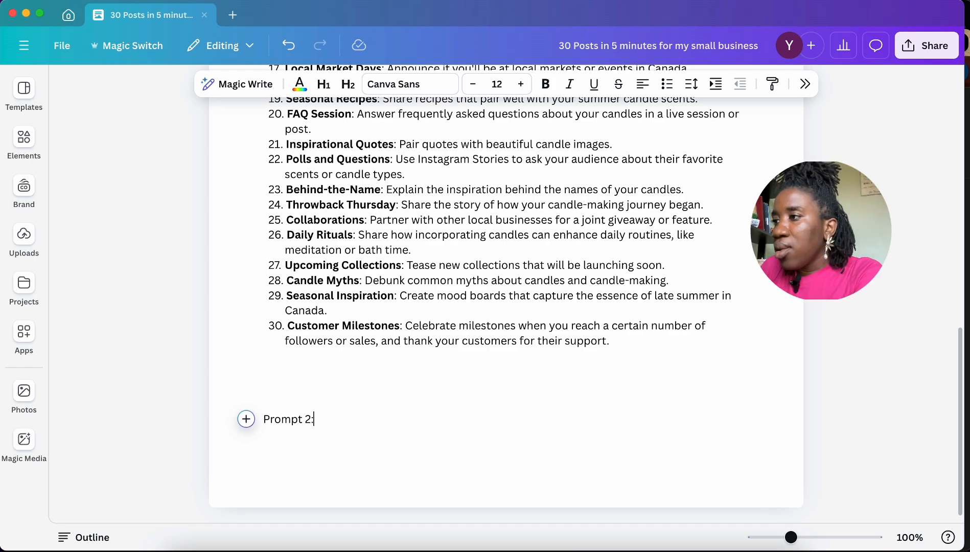
- Copy the first prompt's text from the document's beginning and paste it after the "Prompt 2:" label
scroll(300, 317, "up", 15)
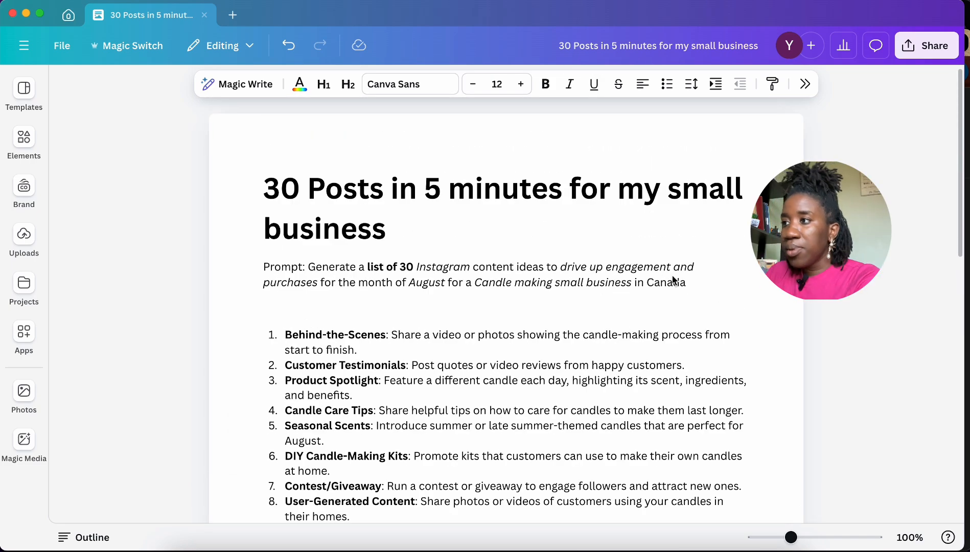
left_click(688, 282)
left_click_drag(688, 283, 310, 269)
key("super+c")
scroll(310, 270, "down", 15)
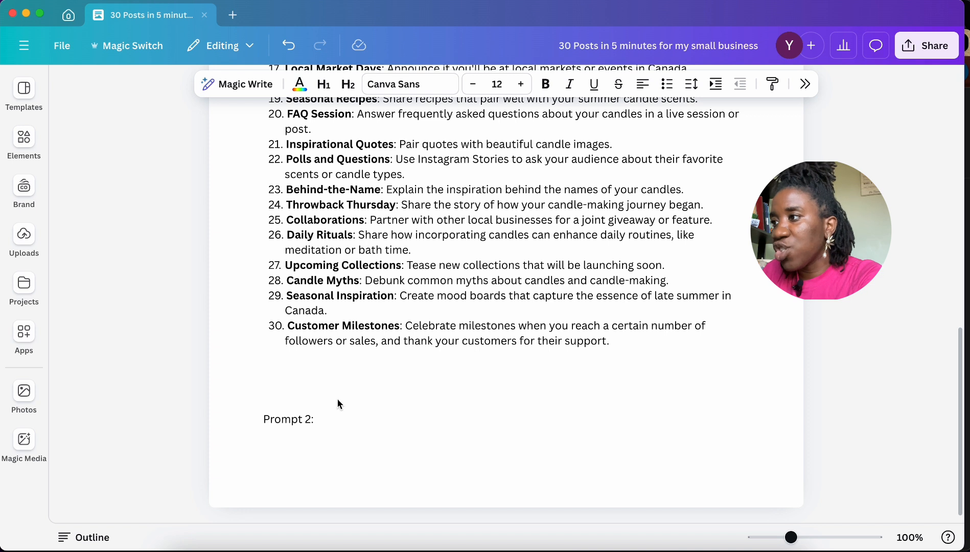
left_click(335, 419)
key("super+v")
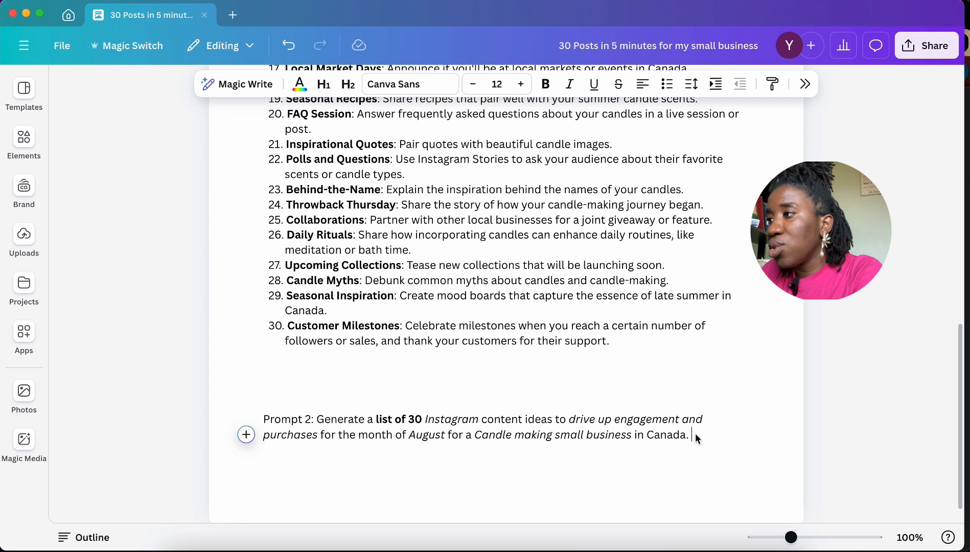
- Extend the second prompt with "Please specify what type of content it is - reel, post, story, carousel post, live"
type("Please sp")
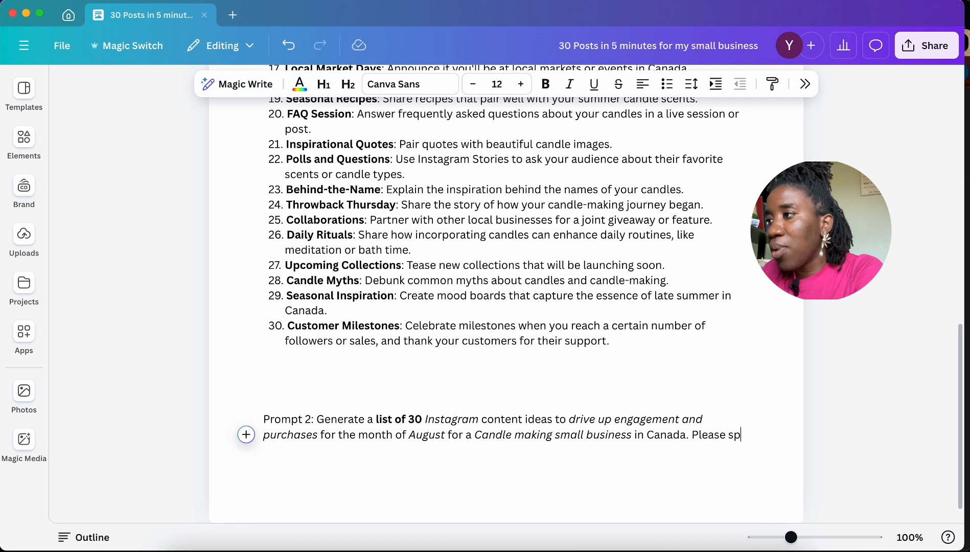
type("ecify what t")
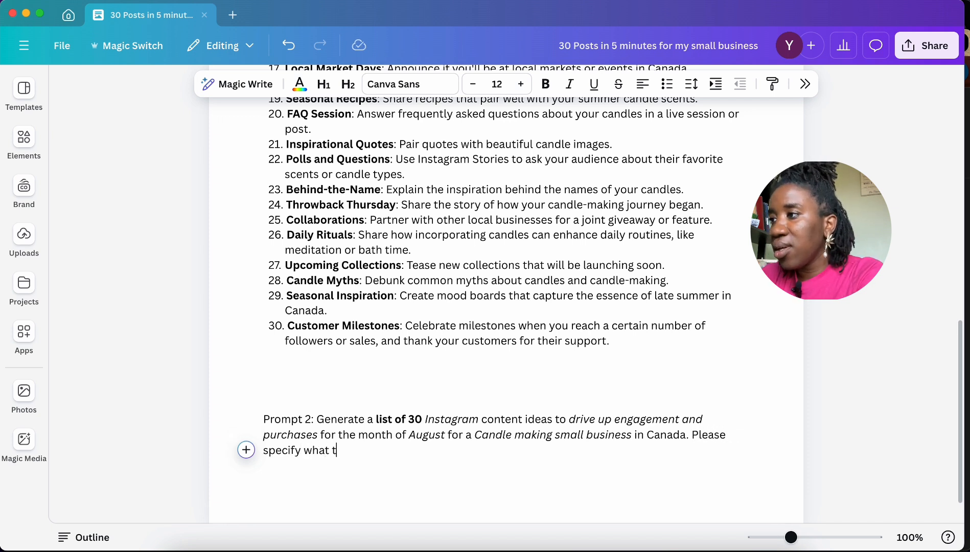
type("ype of post ")
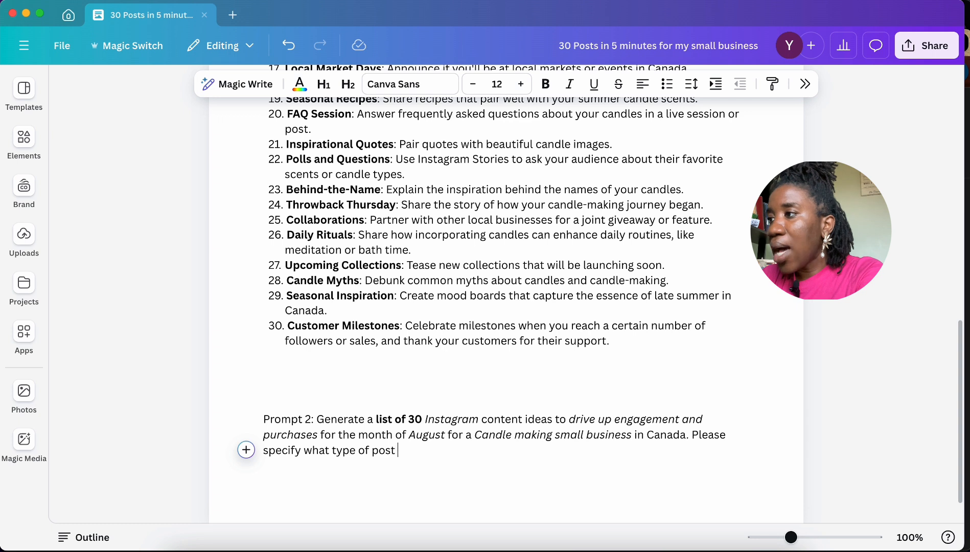
key("BackSpace")
key("BackSpace")
key("BackSpace")
key("BackSpace")
key("BackSpace")
type("c")
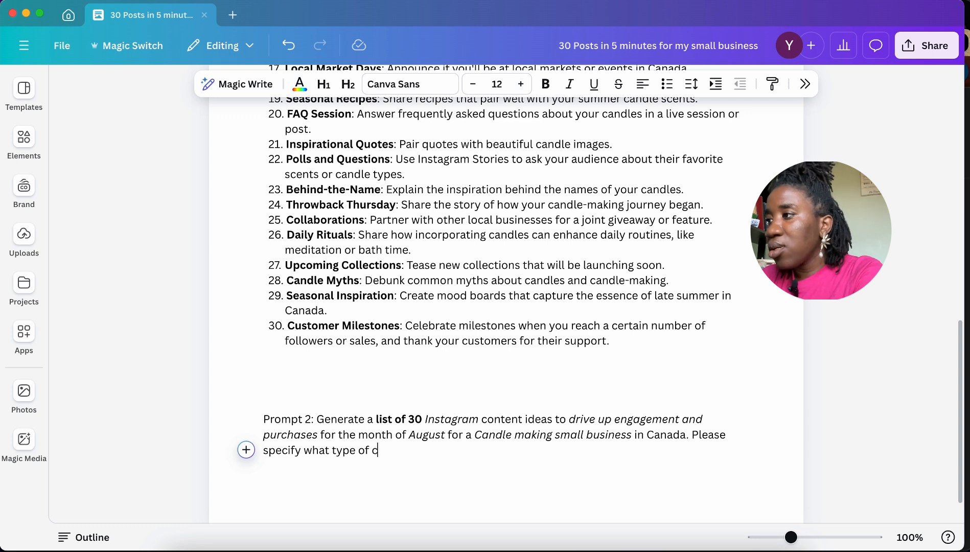
type("ontent it is")
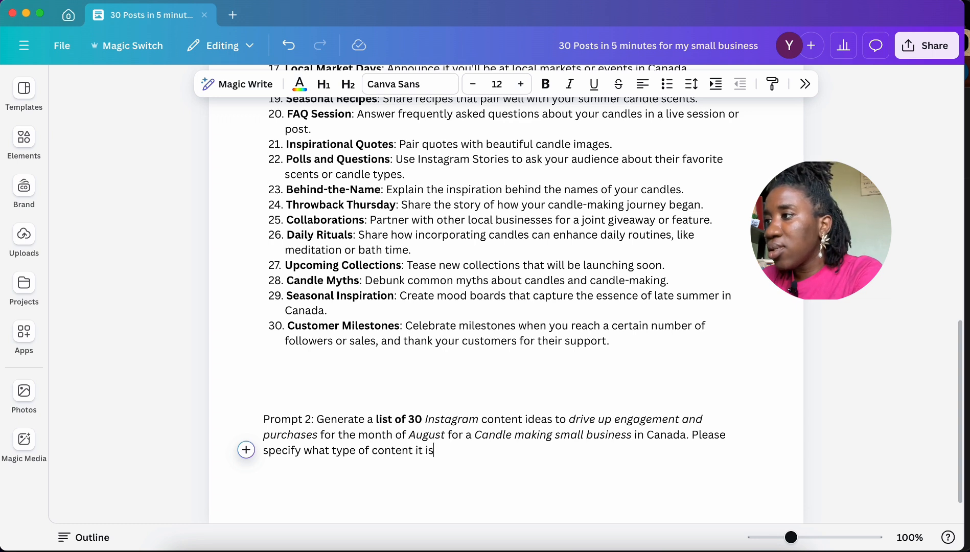
type(" - reel, post, st")
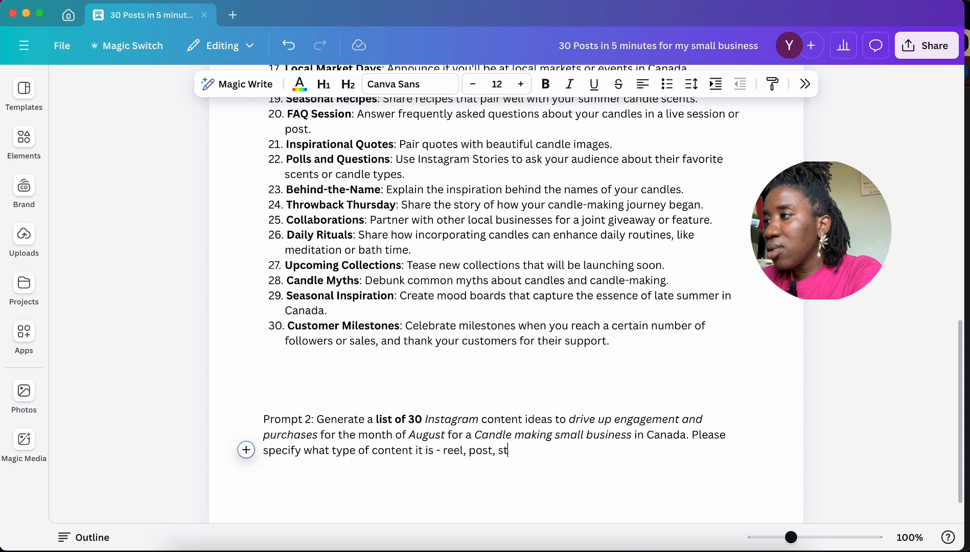
type("ory, car")
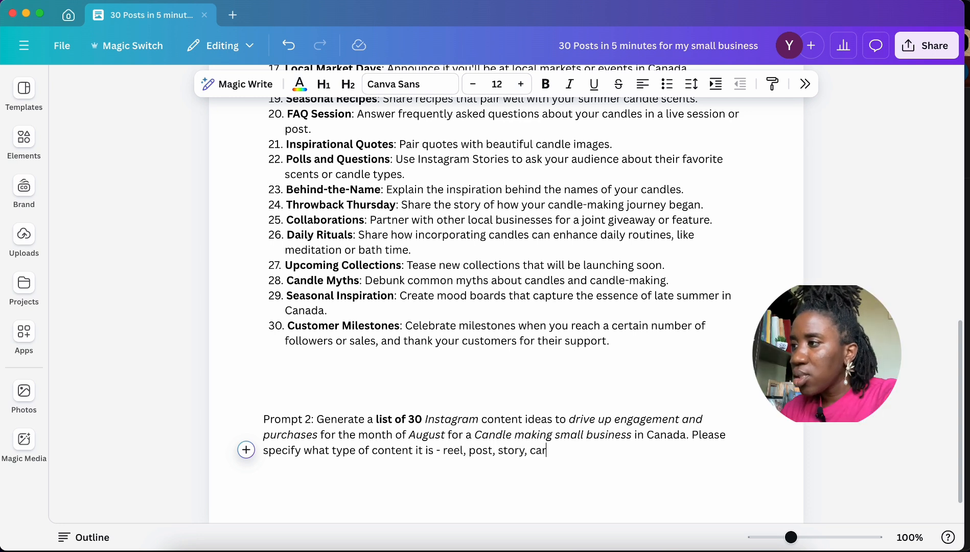
type("ousel po")
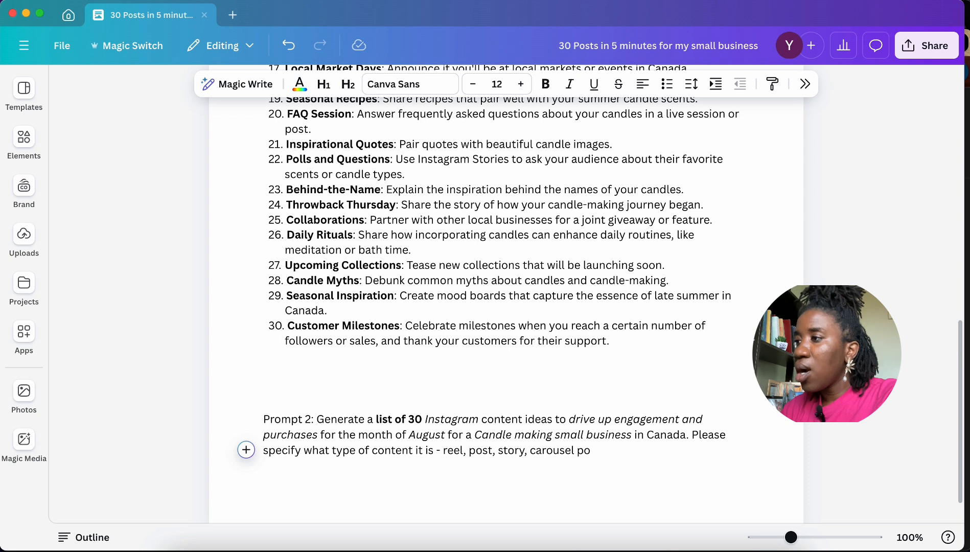
type("st")
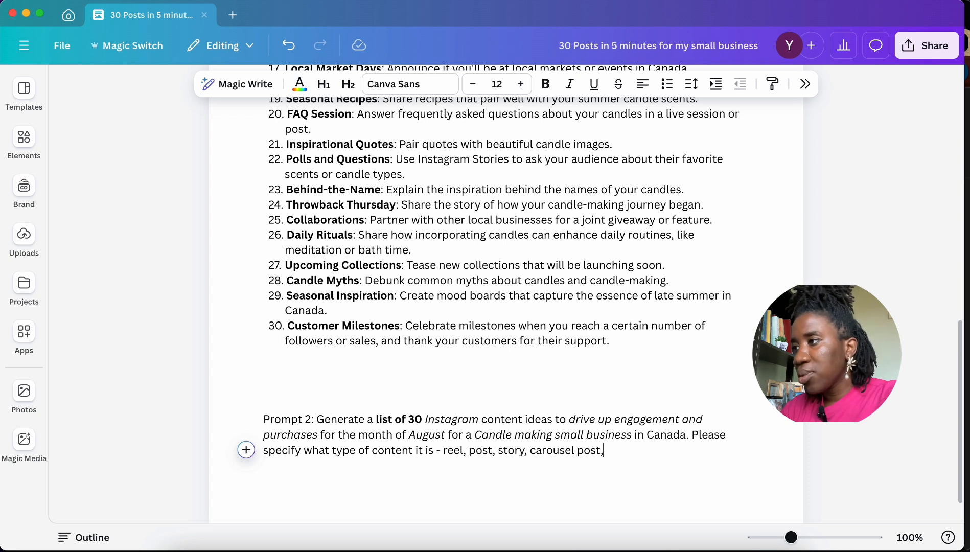
type(", live")
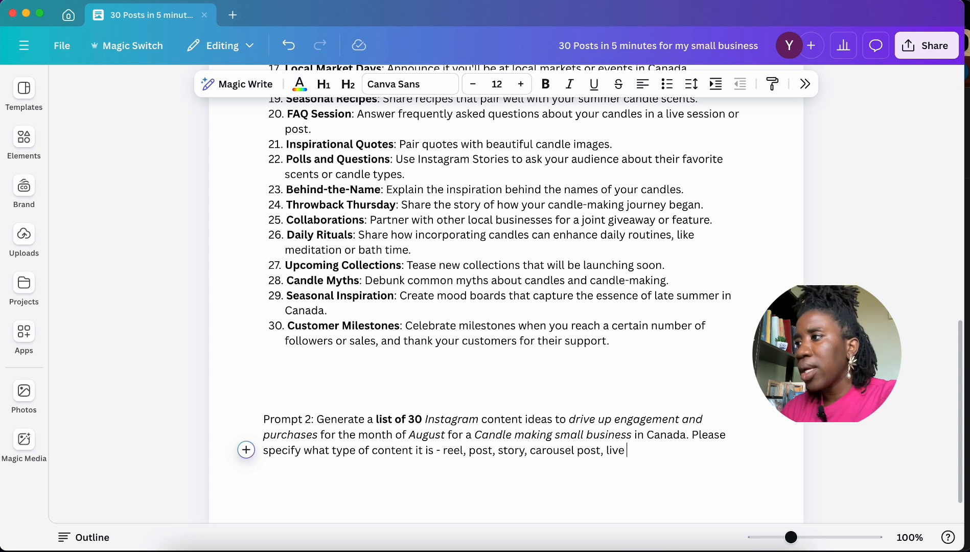
- Below Prompt 2, use Magic Write with the full second prompt text to generate the content ideas and insert them into the document
left_click_drag(630, 451, 323, 419)
key("super+c")
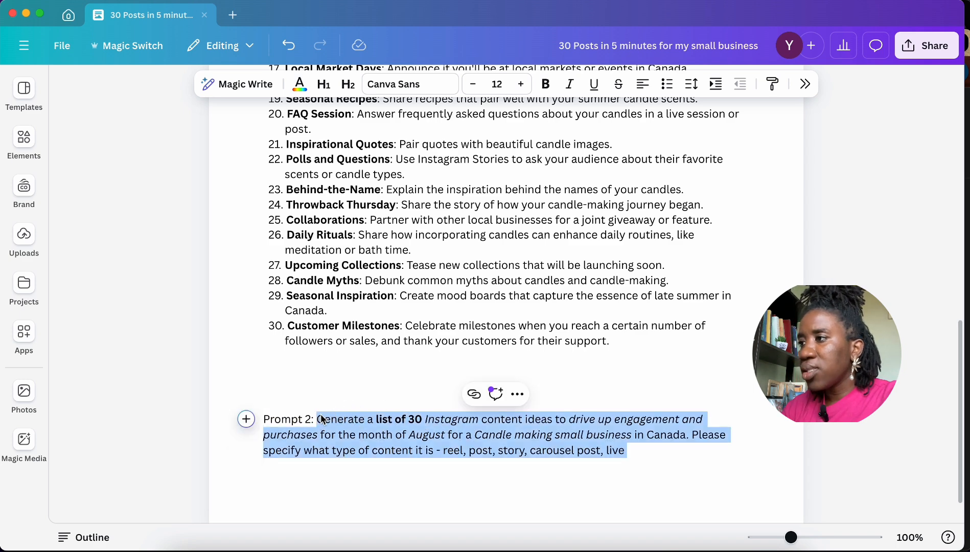
scroll(306, 440, "down", 1)
left_click(288, 454)
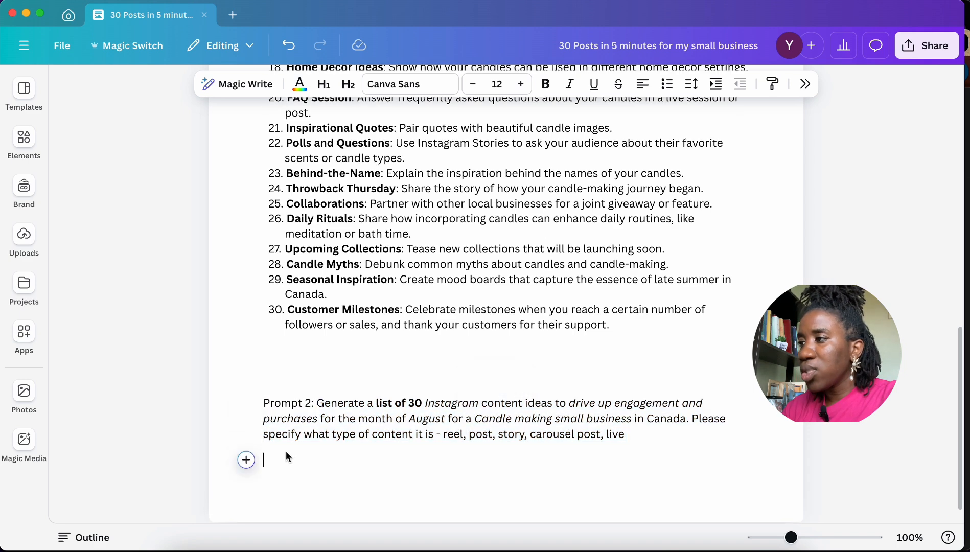
left_click(246, 459)
left_click(300, 341)
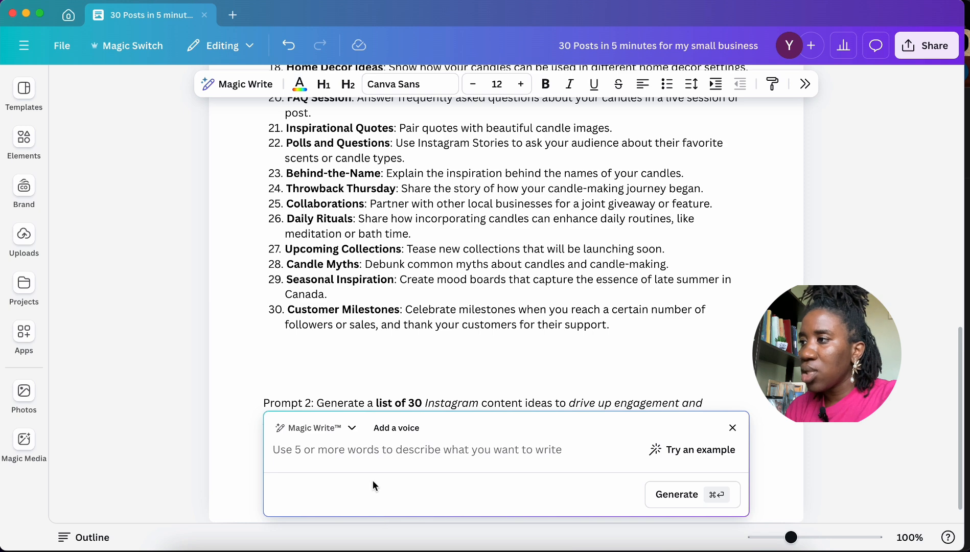
key("super+v")
left_click(666, 497)
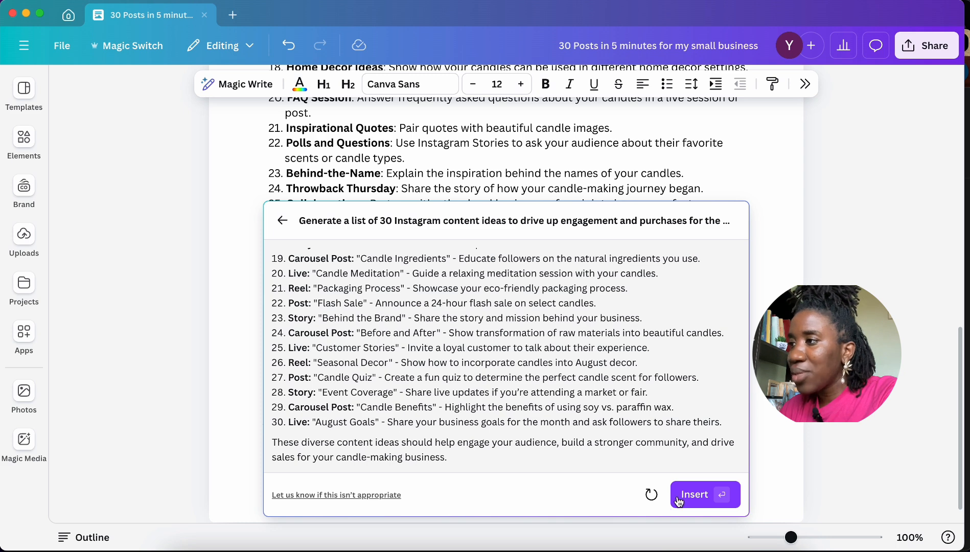
left_click(689, 493)
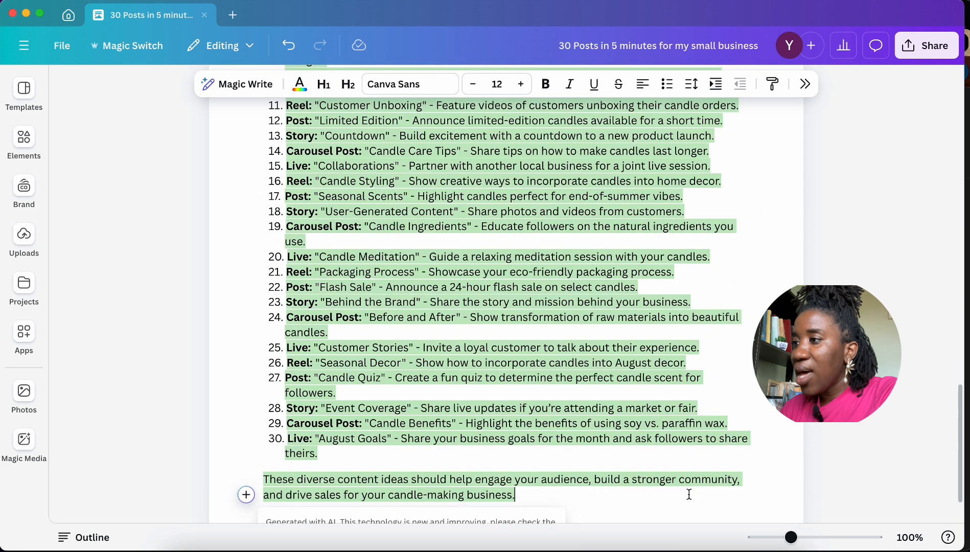
- Review the inserted Prompt 2 ideas and the content type given for each, from the first idea to the last
scroll(655, 354, "up", 6)
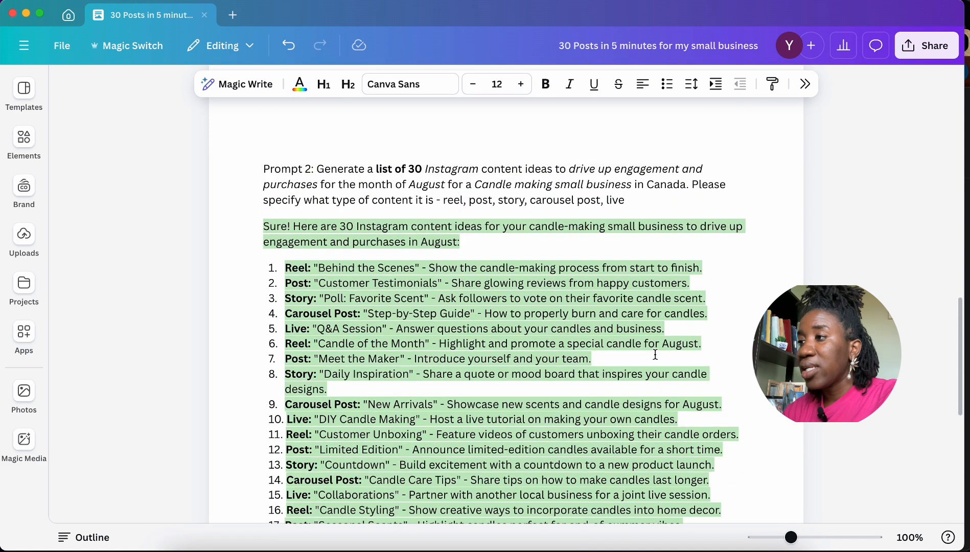
scroll(655, 354, "down", 1)
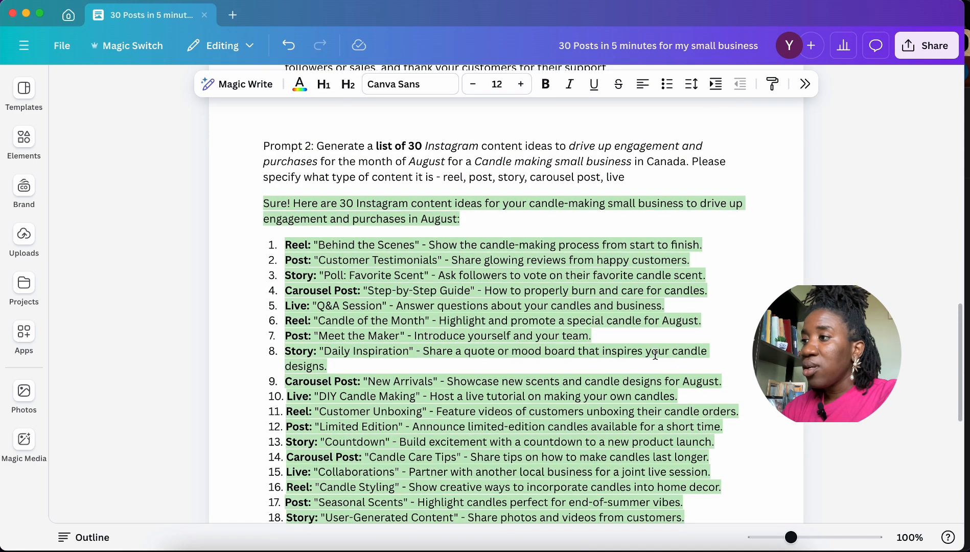
scroll(655, 354, "down", 1)
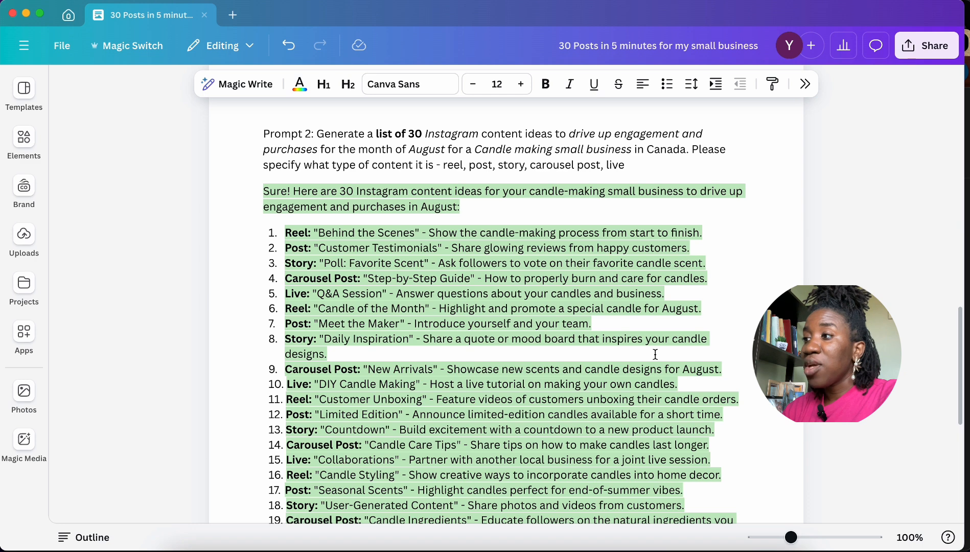
scroll(655, 353, "down", 1)
scroll(655, 353, "up", 2)
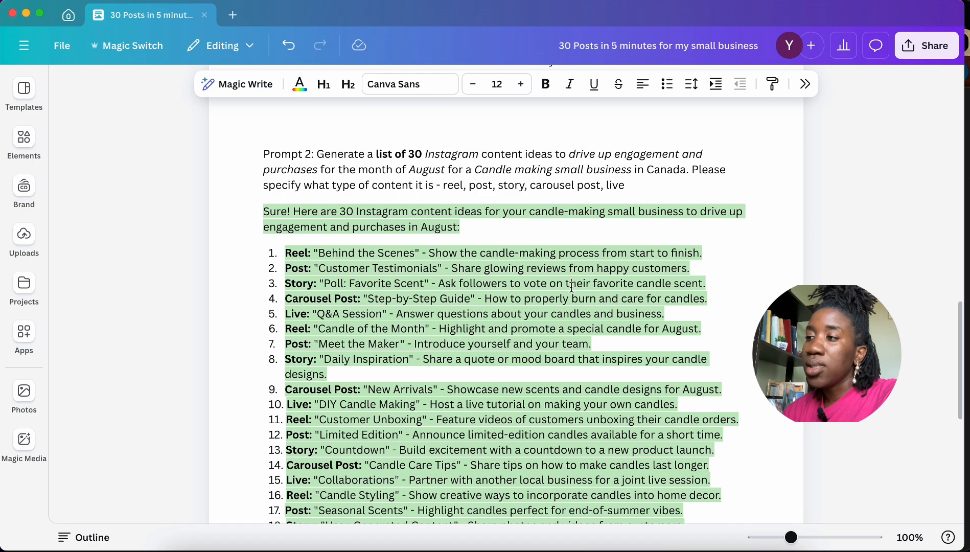
scroll(572, 287, "down", 10)
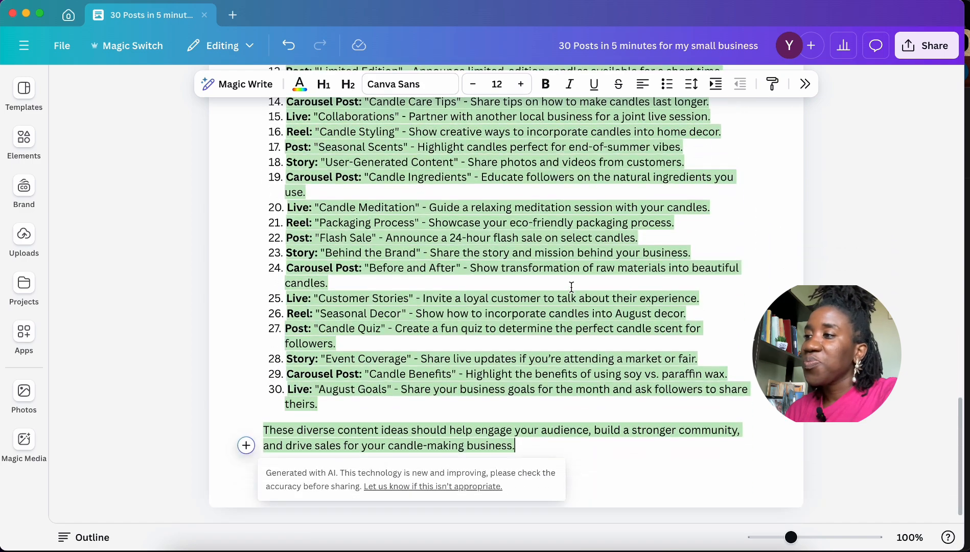
scroll(571, 287, "up", 9)
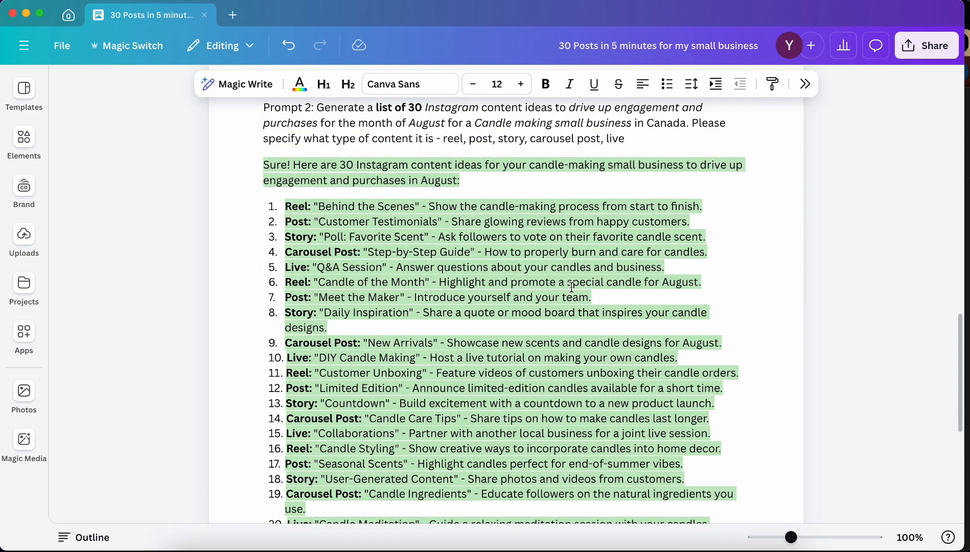
left_click(650, 286)
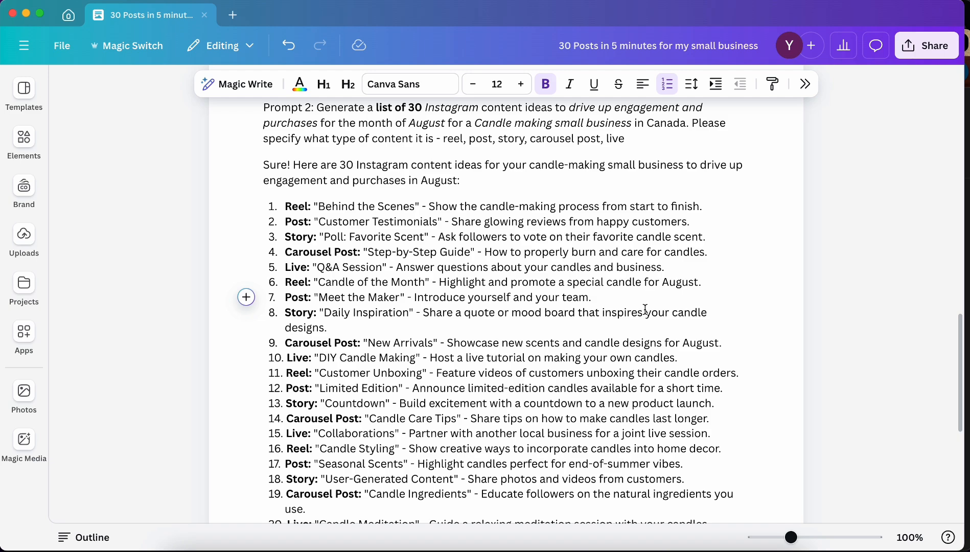
scroll(642, 322, "down", 1)
scroll(641, 325, "down", 5)
scroll(642, 327, "up", 11)
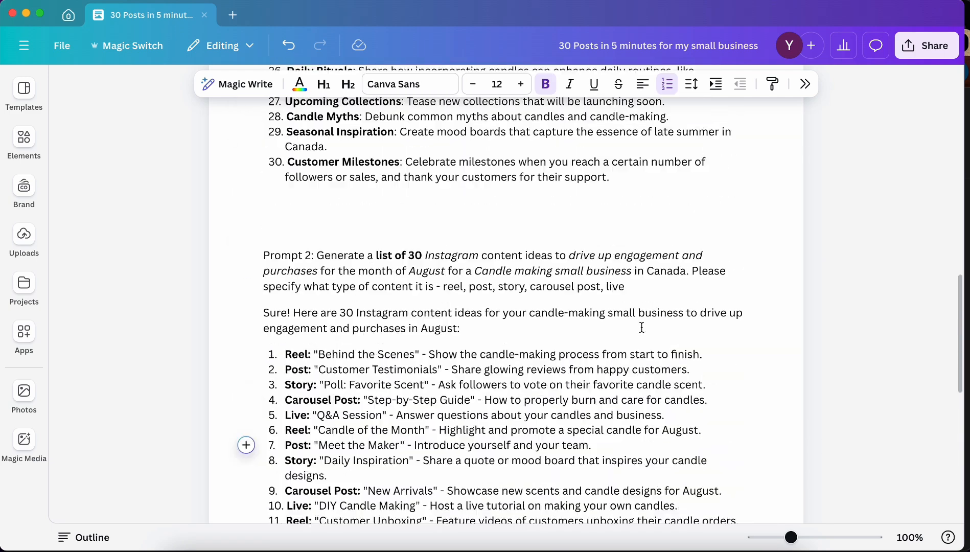